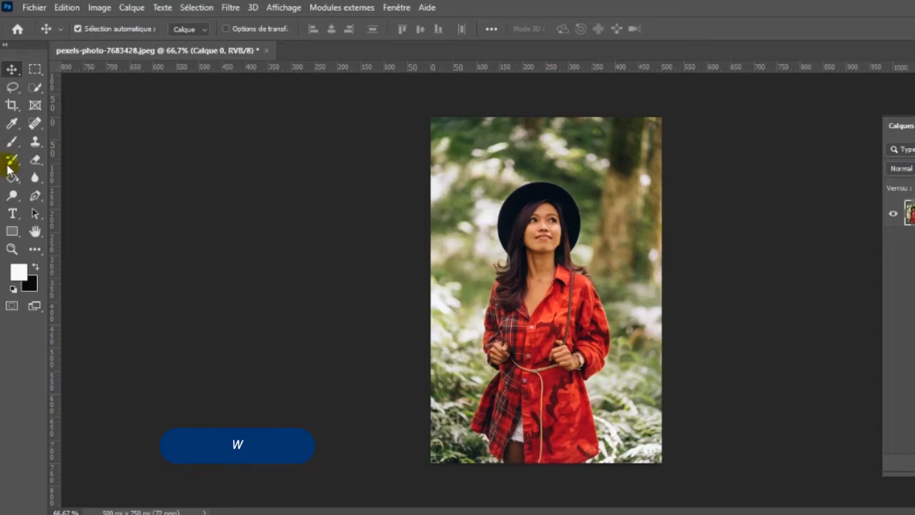
Select the woman in the photo automatically and mask out the forest background with a layer mask
left_click(35, 87)
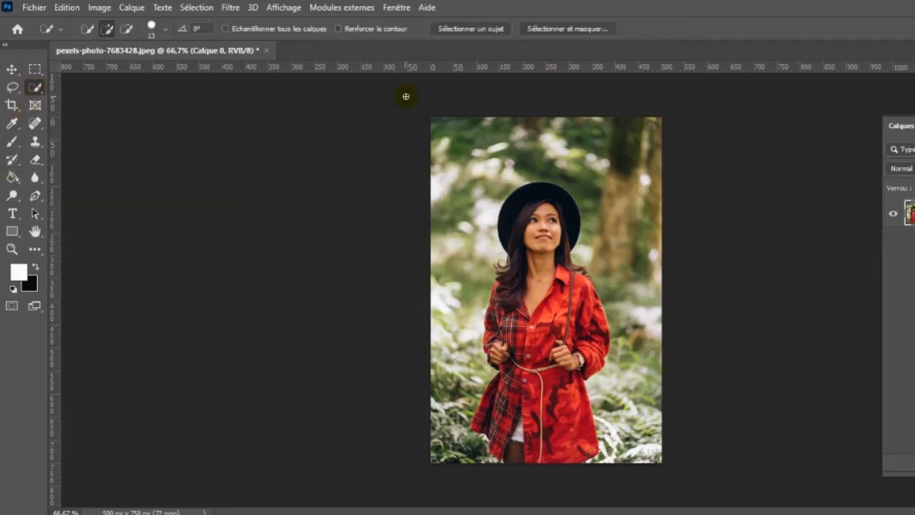
left_click(471, 34)
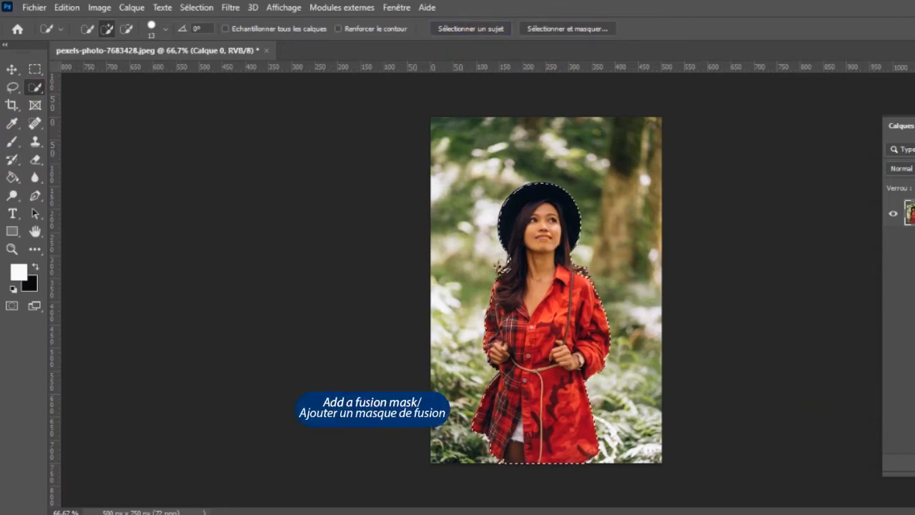
left_click(799, 462)
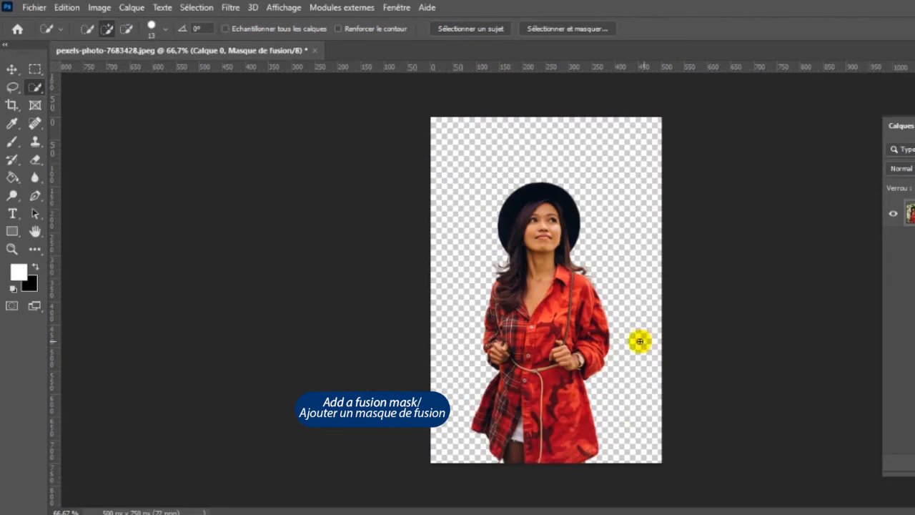
Widen the canvas symmetrically to about 1012 px with the Crop tool and move the cut-out woman to its centre
key("c")
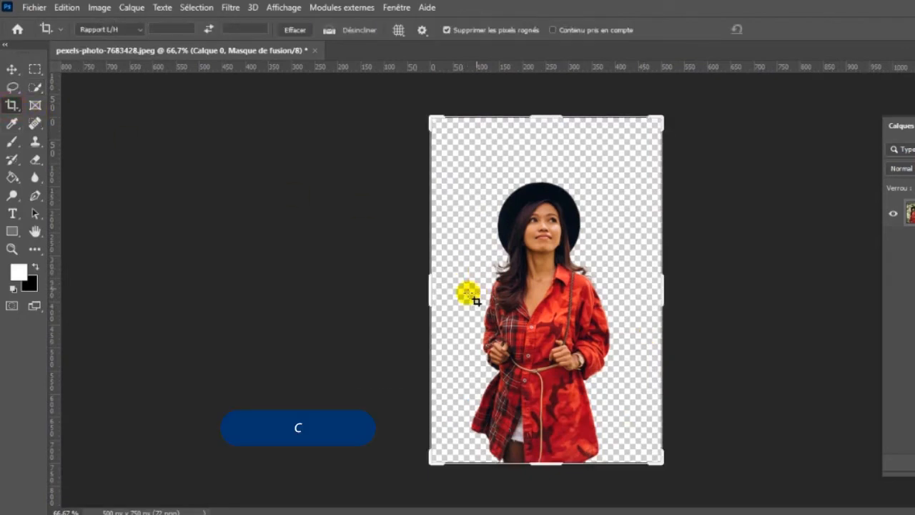
left_click_drag(433, 290, 317, 301)
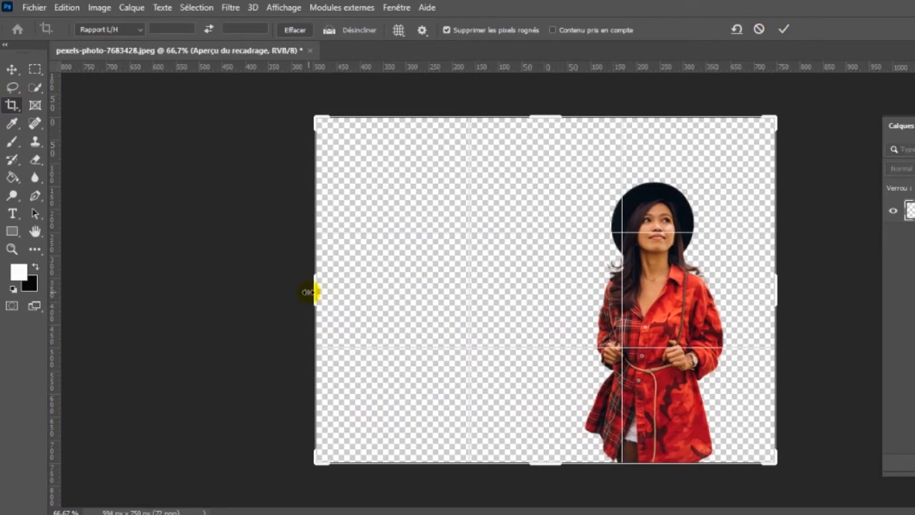
left_click_drag(315, 294, 310, 293)
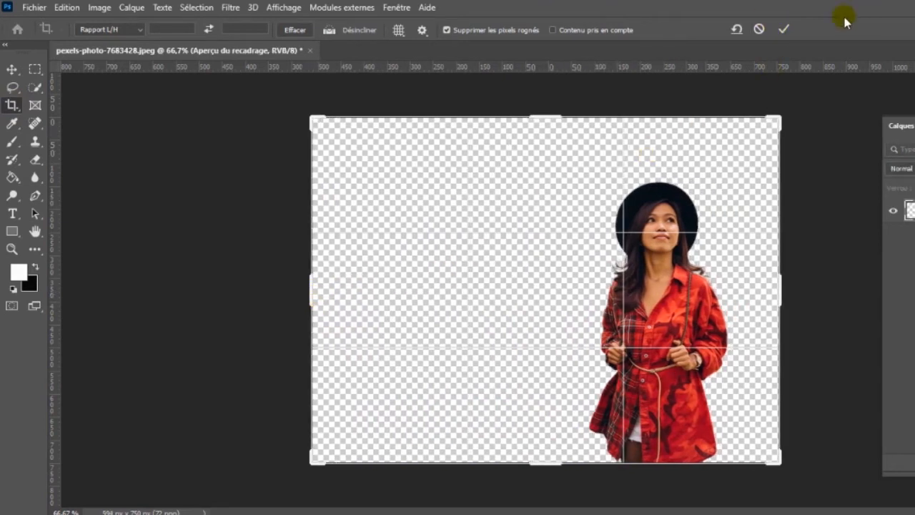
left_click(784, 30)
key("v")
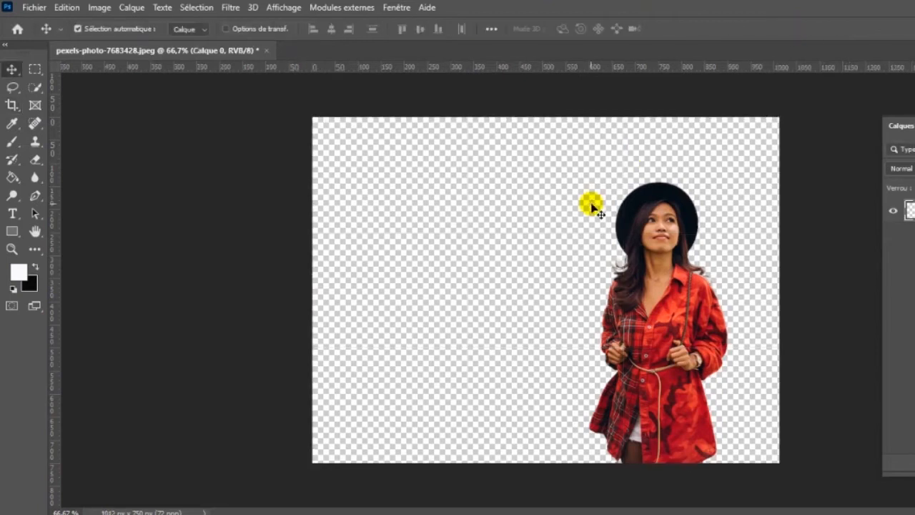
left_click_drag(677, 358, 562, 359)
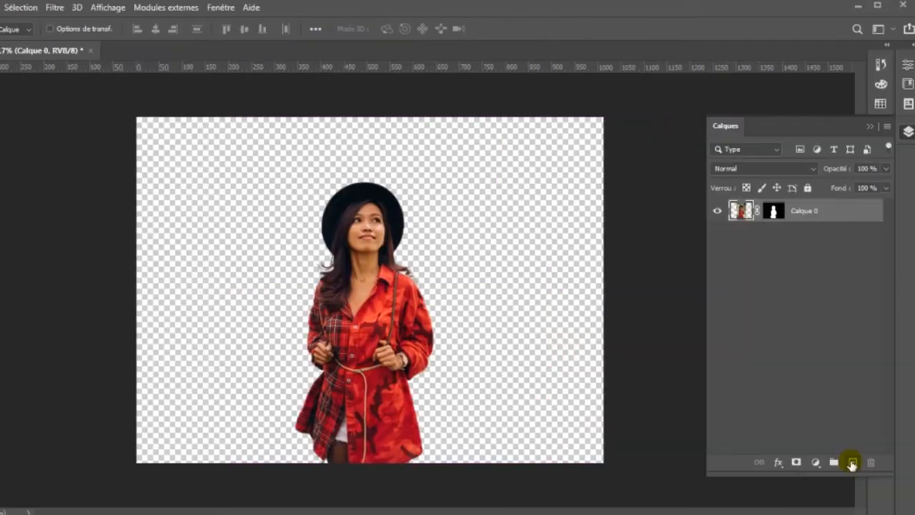
Add a solid color fill layer in f9fafc and place it beneath the woman's layer Calque 0
left_click(816, 464)
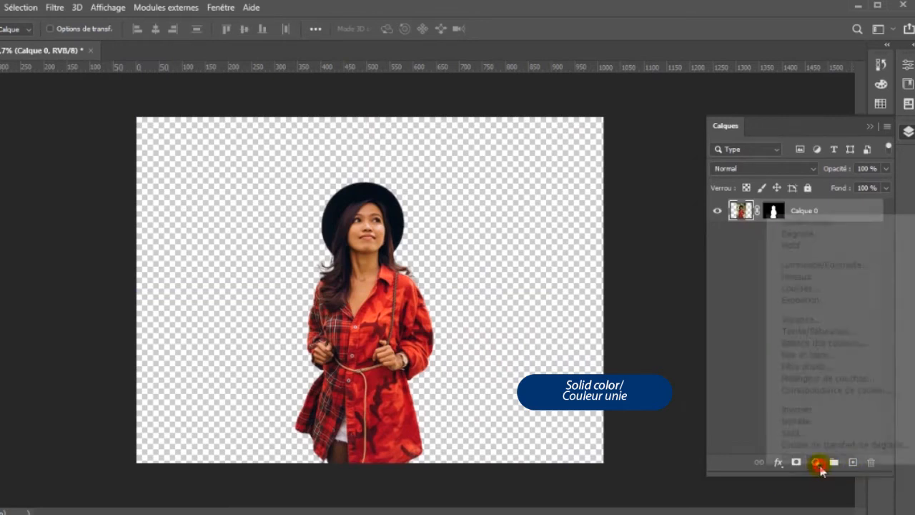
left_click(815, 222)
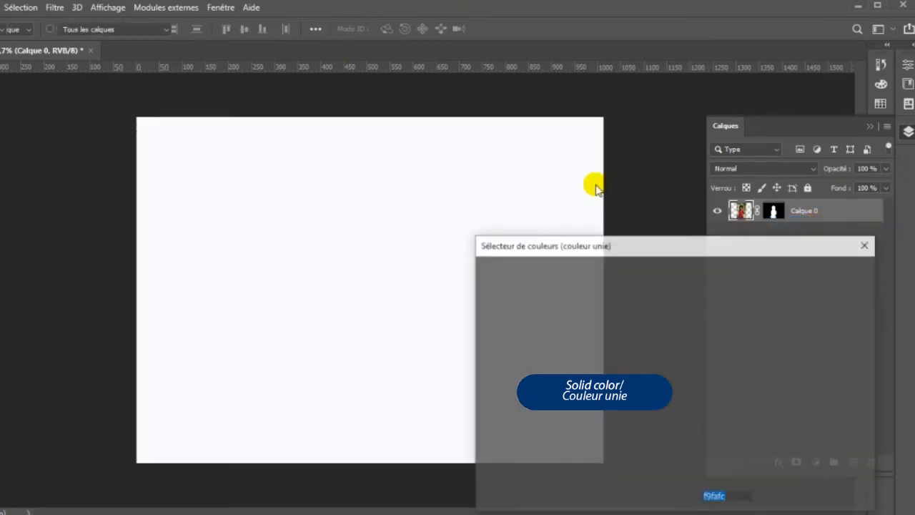
left_click(797, 271)
left_click_drag(817, 212, 817, 255)
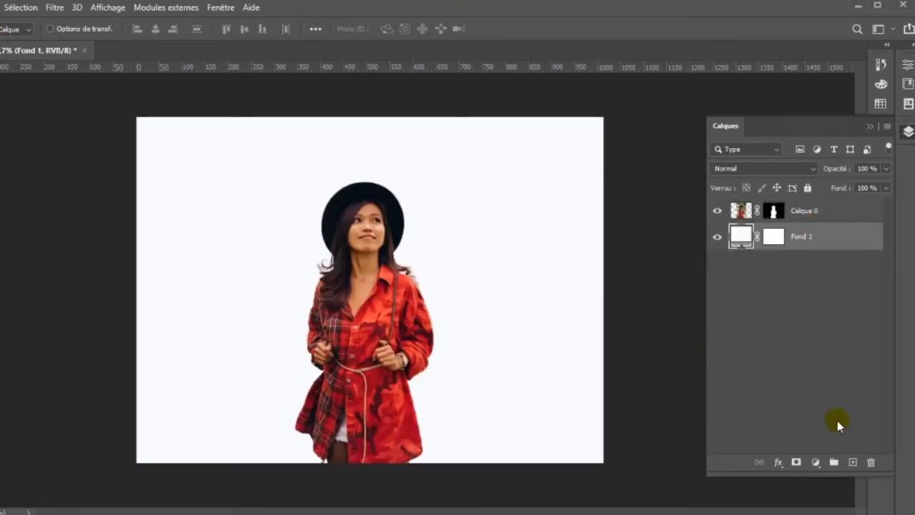
Add an empty layer at the top of the stack and place pexels-photo-11761044.jpeg into the document as an embedded image
left_click(852, 462)
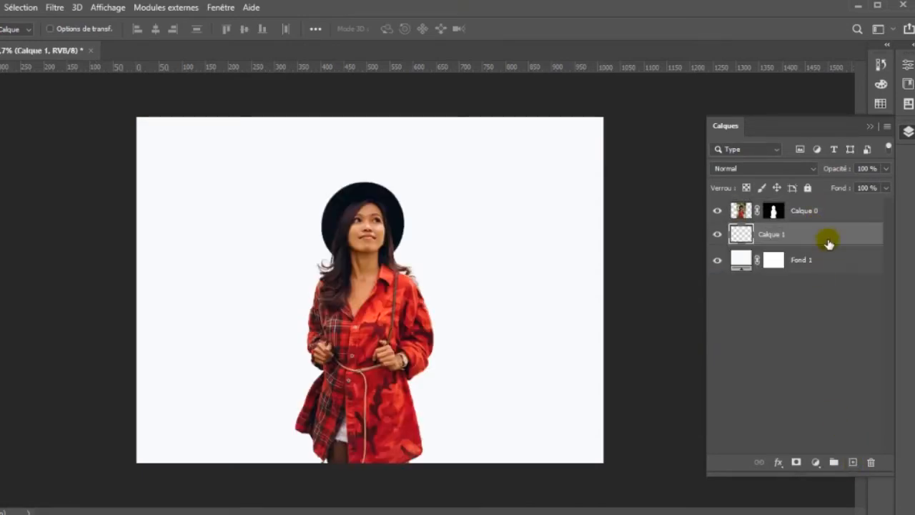
left_click_drag(829, 233, 822, 203)
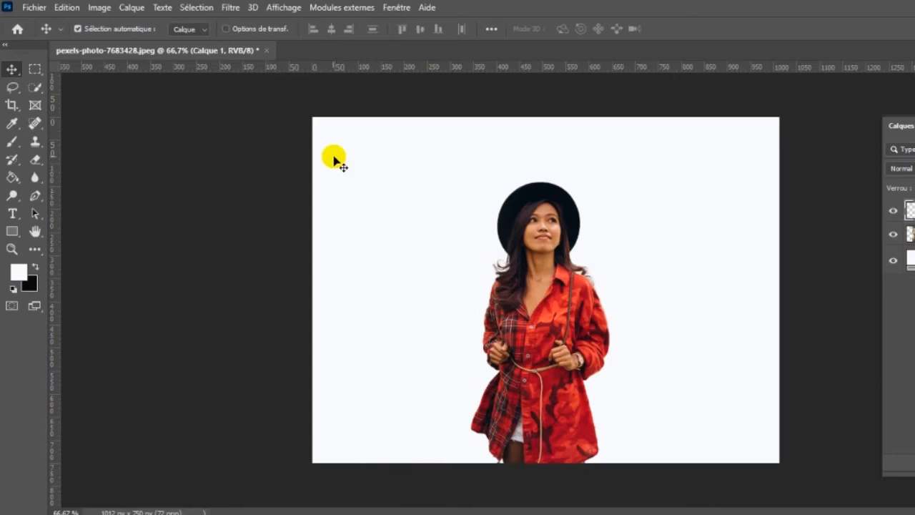
left_click(36, 8)
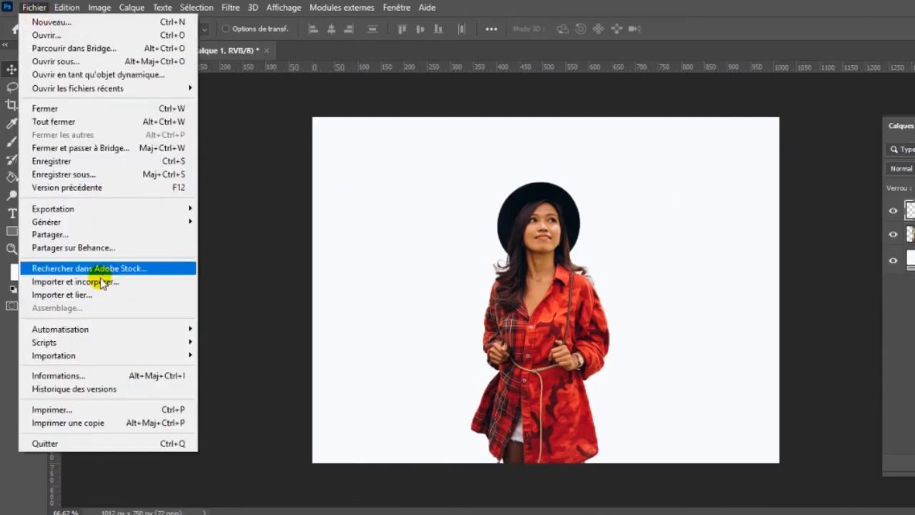
left_click(101, 281)
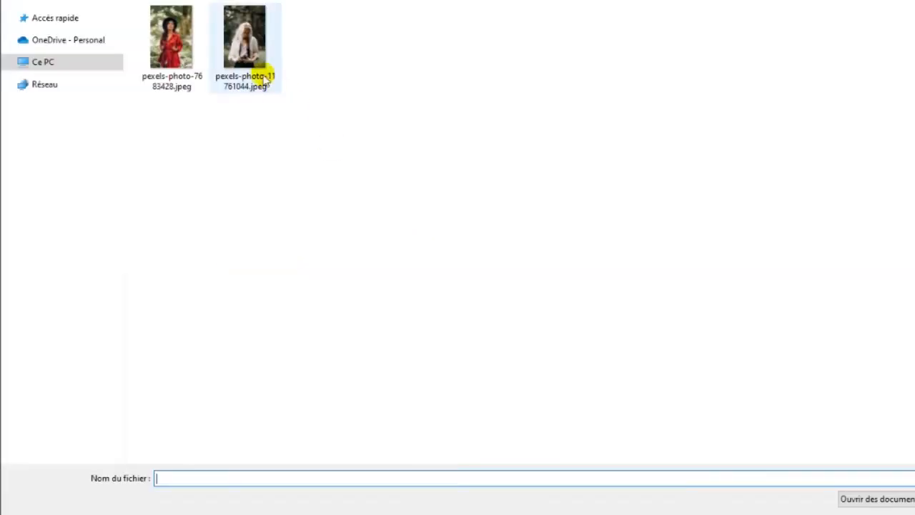
double_click(250, 64)
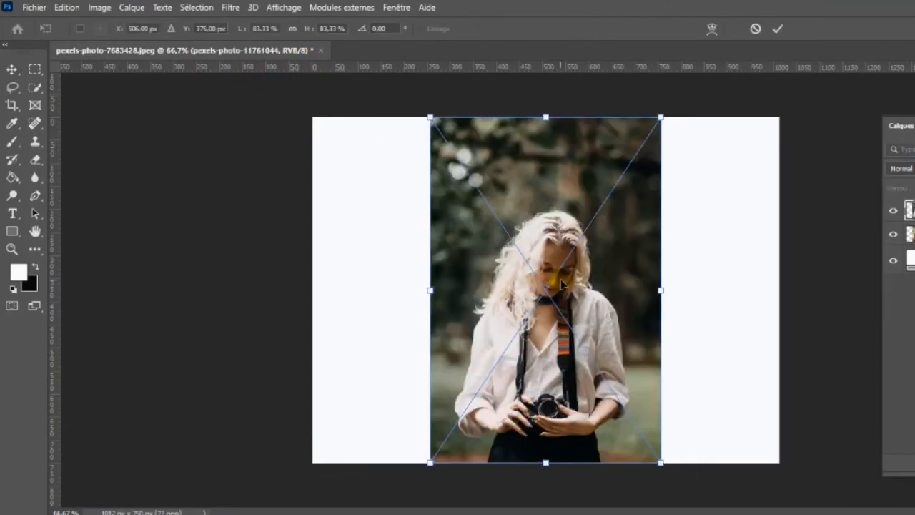
left_click(778, 30)
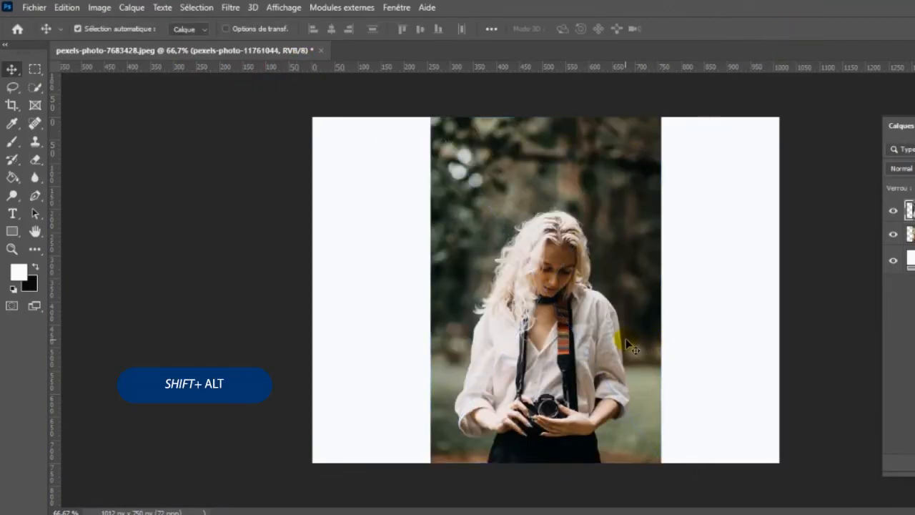
Scale the placed photo proportionally to about 57.67% and move it down over the body of the woman in red
key("ctrl+t")
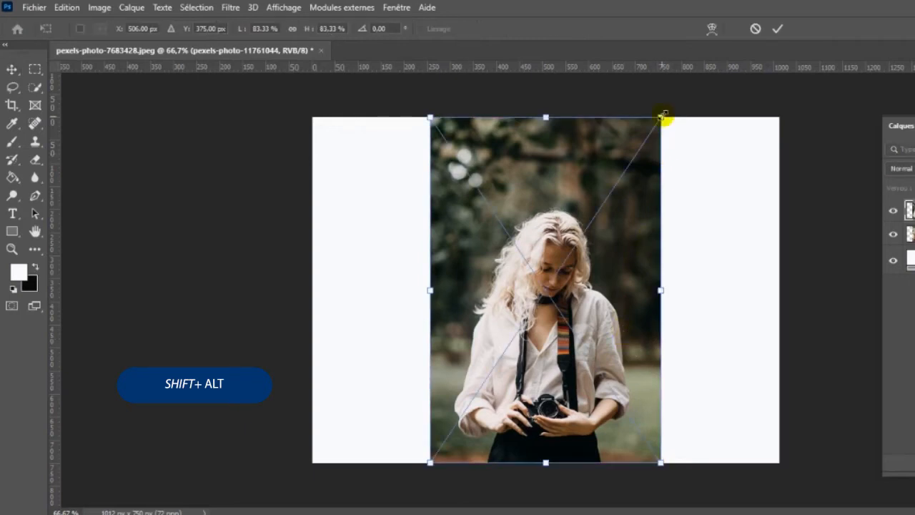
left_click_drag(664, 114, 625, 171)
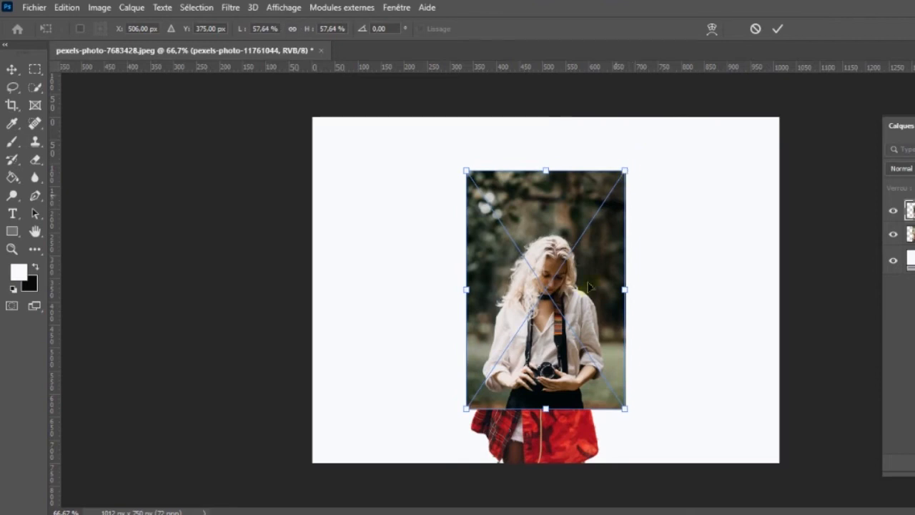
left_click_drag(580, 323, 573, 402)
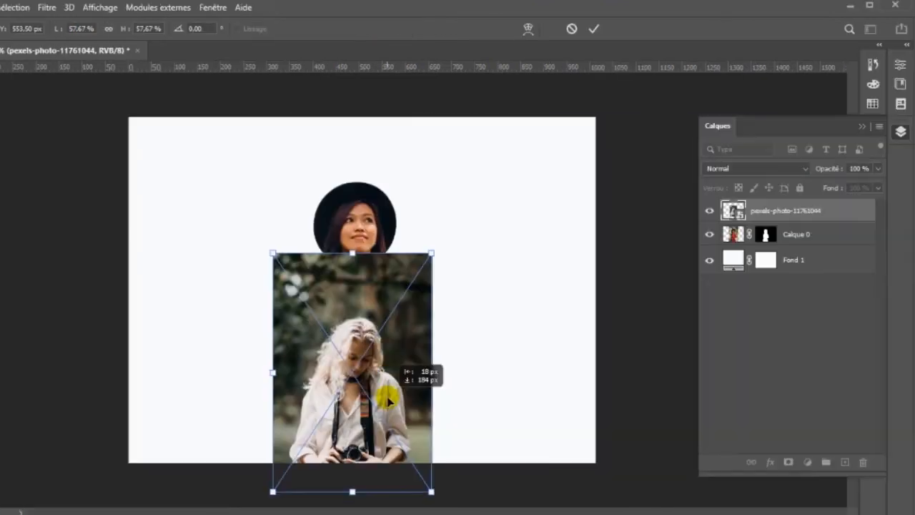
left_click_drag(389, 402, 391, 405)
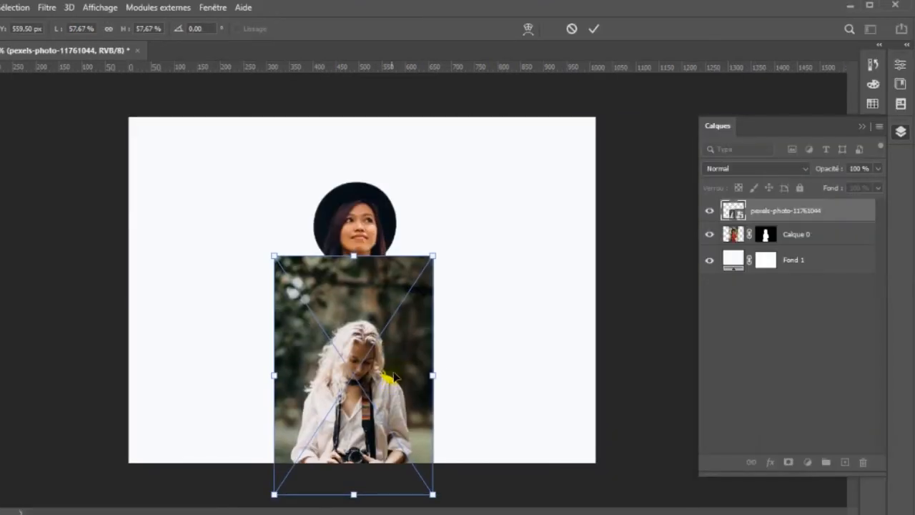
left_click(593, 29)
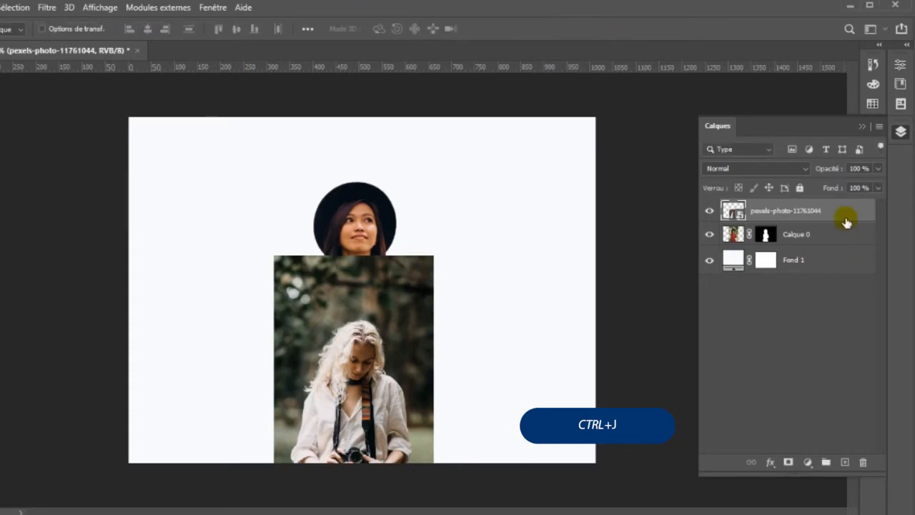
Duplicate the placed photo layer, hide the copy, and clip the original to Calque 0 with a clipping mask
key("ctrl+j")
left_click(709, 213)
left_click(832, 241)
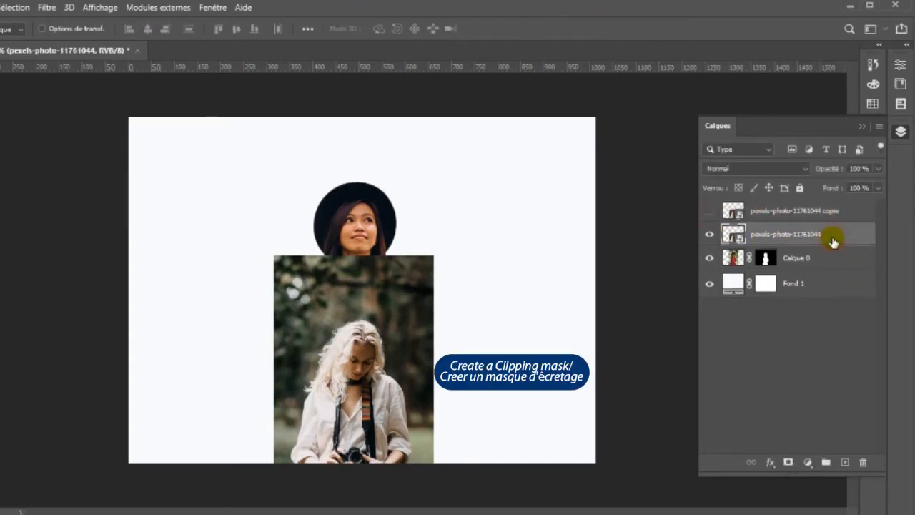
right_click(832, 240)
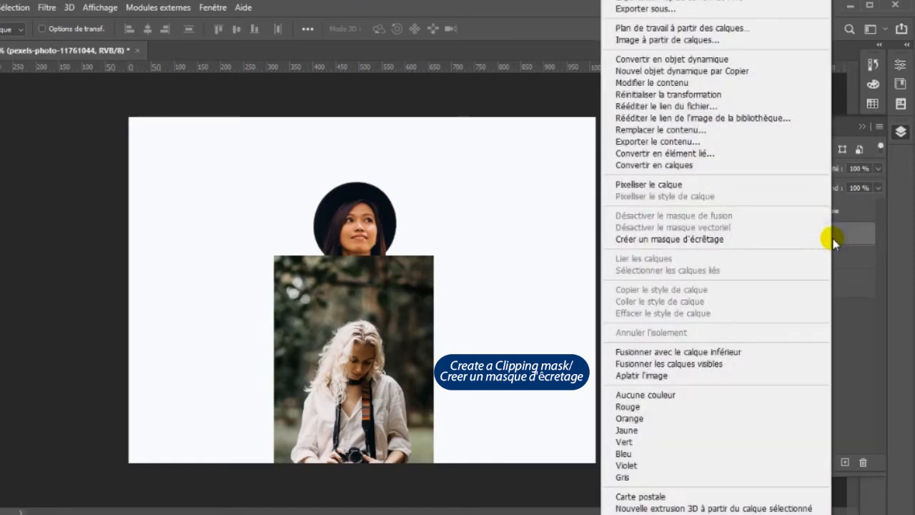
left_click(744, 240)
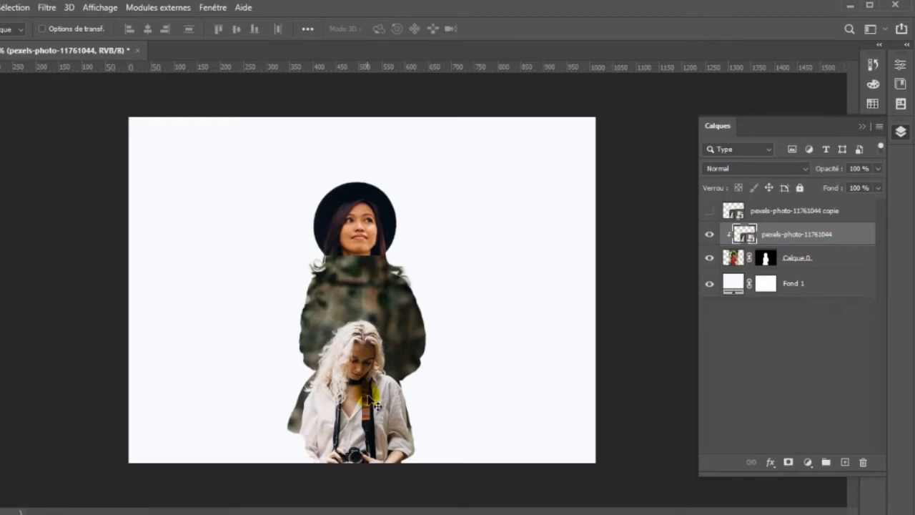
Rotate the clipped photo about 26.69°, enlarge it to about 69.22% over the lower body, and add a layer mask to it
left_click_drag(365, 396, 365, 391)
key("ctrl+t")
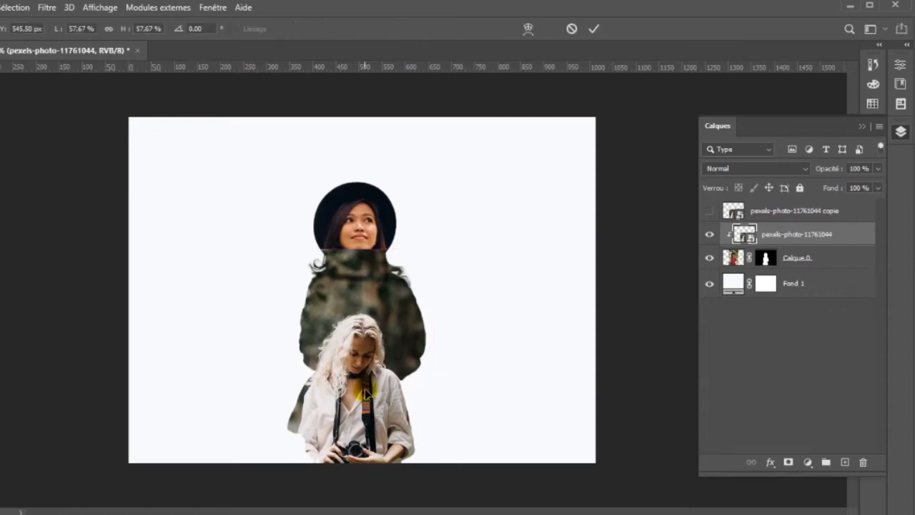
left_click_drag(443, 244, 492, 303)
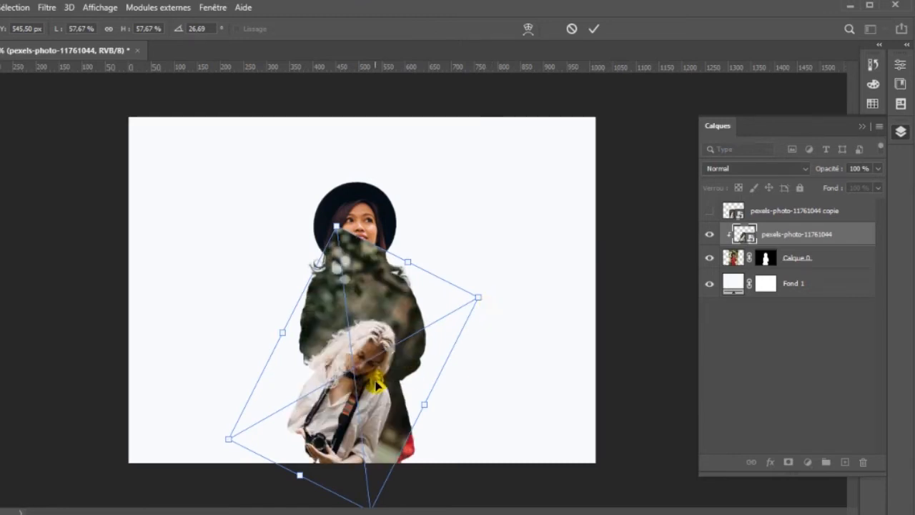
left_click_drag(374, 381, 404, 377)
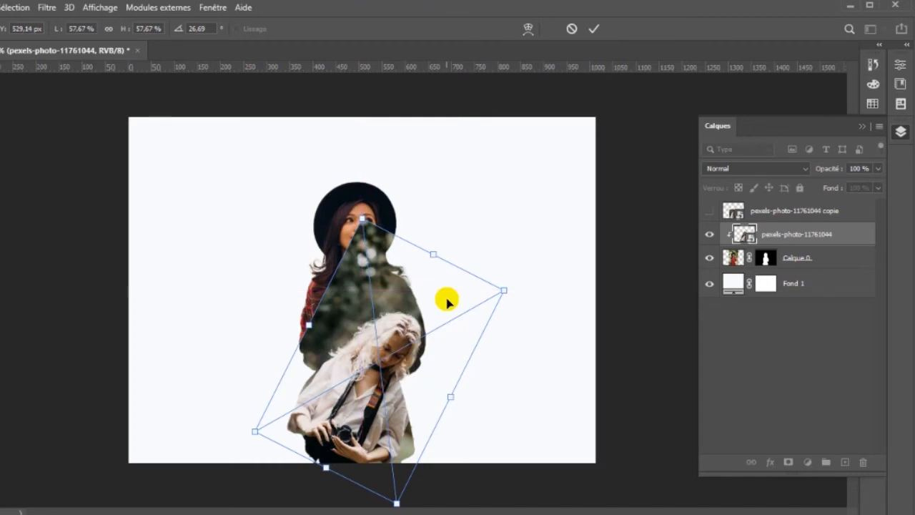
left_click_drag(509, 287, 530, 275)
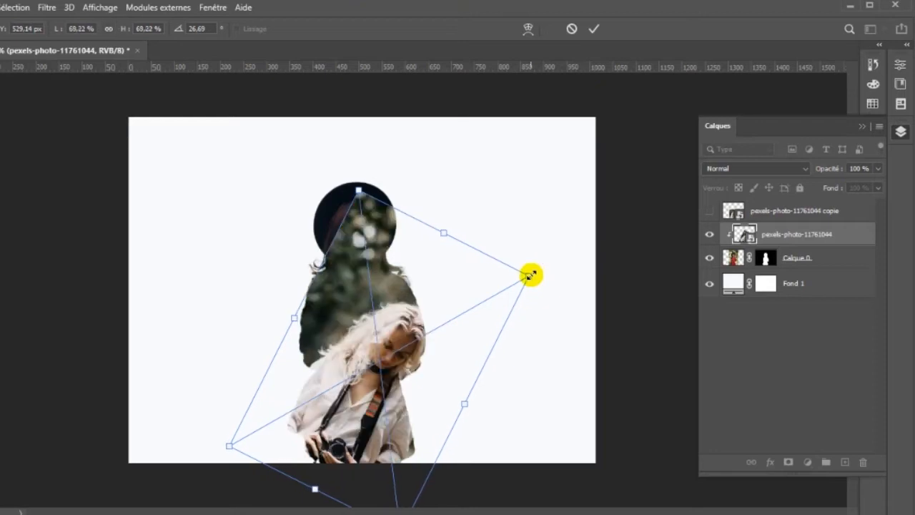
left_click(594, 29)
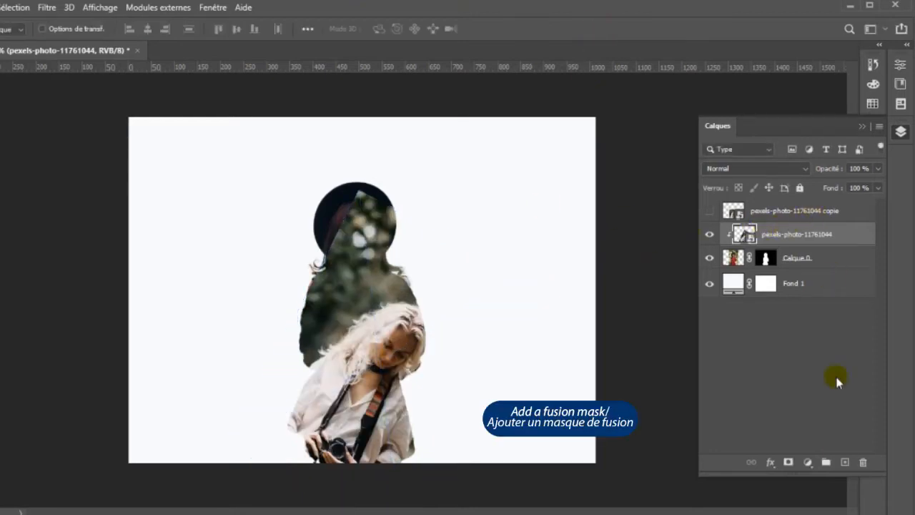
left_click(788, 463)
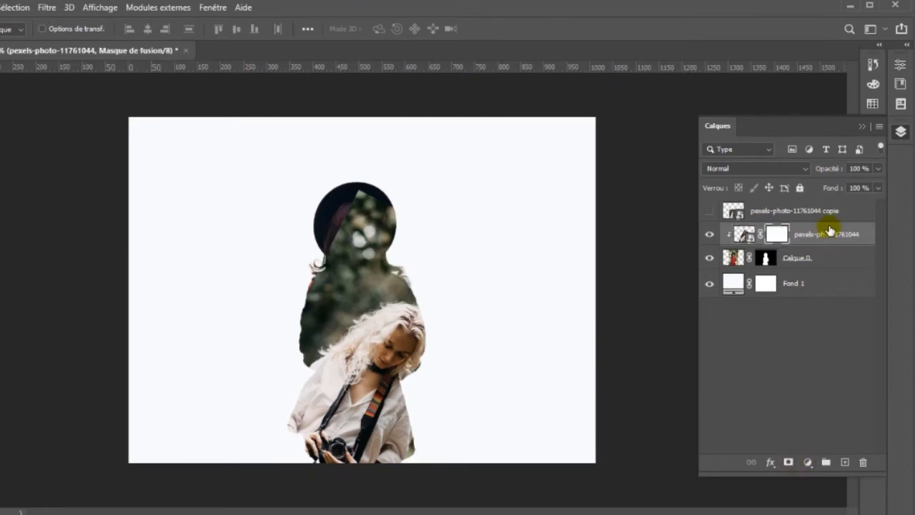
Show the photo copy layer and move it up over the hat and upper body of the woman in red
left_click(849, 211)
left_click(709, 213)
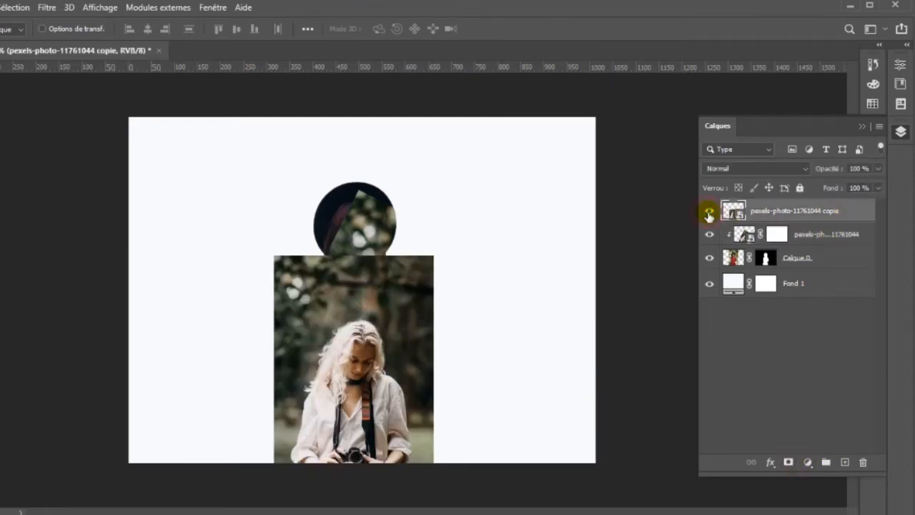
left_click_drag(370, 396, 373, 256)
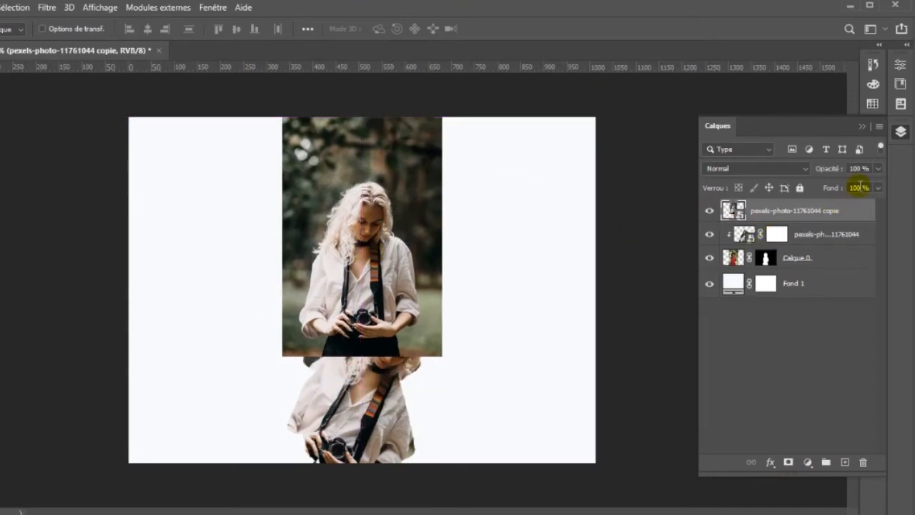
Lower the photo copy's opacity to 39% and hide the clipped photo layer beneath it
left_click(879, 170)
left_click_drag(838, 187, 837, 180)
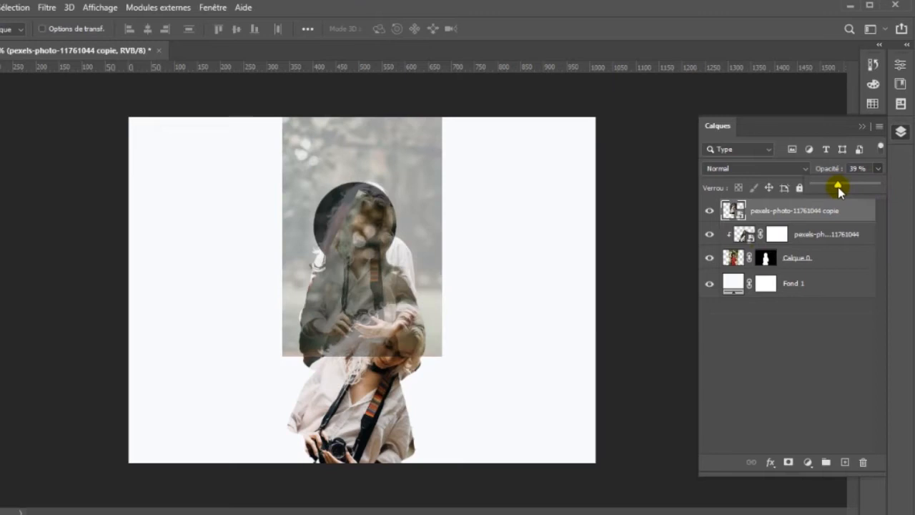
left_click(820, 240)
left_click(709, 236)
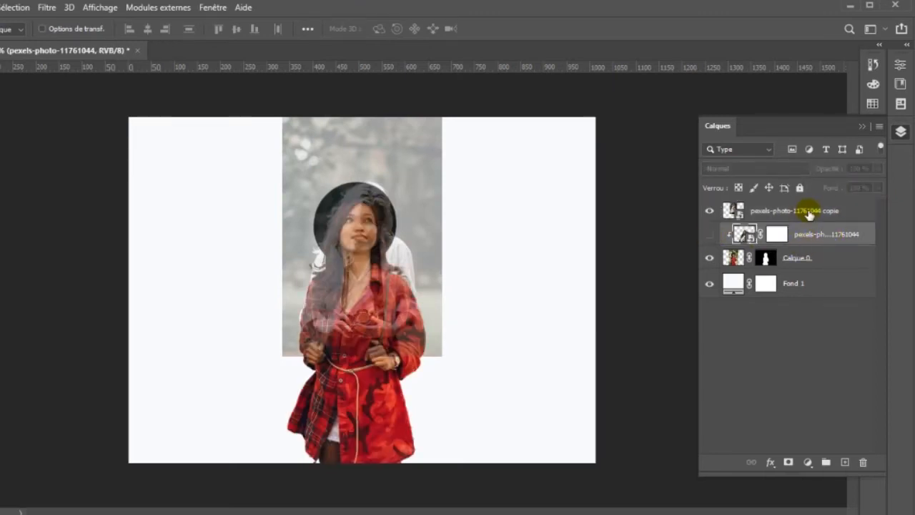
Rotate the photo copy layer to 17.37° and move it up so the hands and camera overlap the woman's hat
left_click(808, 213)
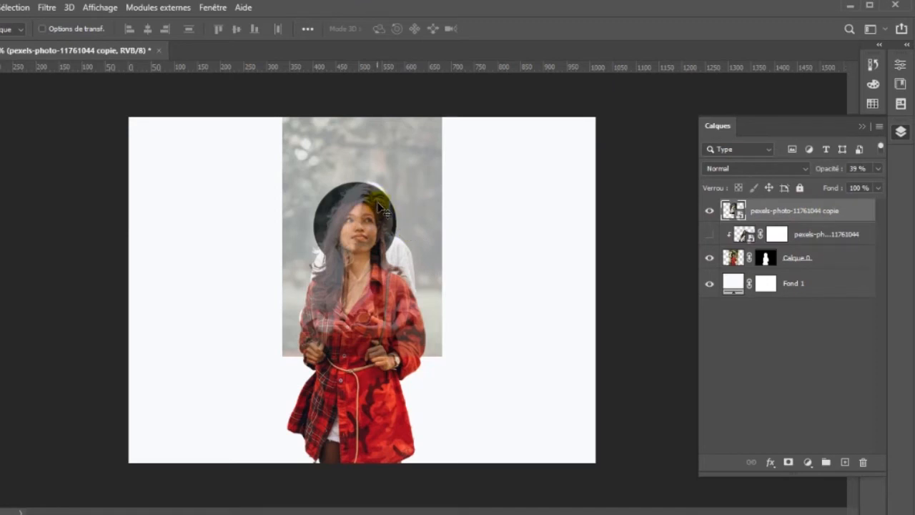
mouse_move(379, 206)
left_mouse_down()
mouse_move(380, 151)
mouse_move(364, 197)
mouse_move(373, 206)
left_mouse_up()
key("ctrl+t")
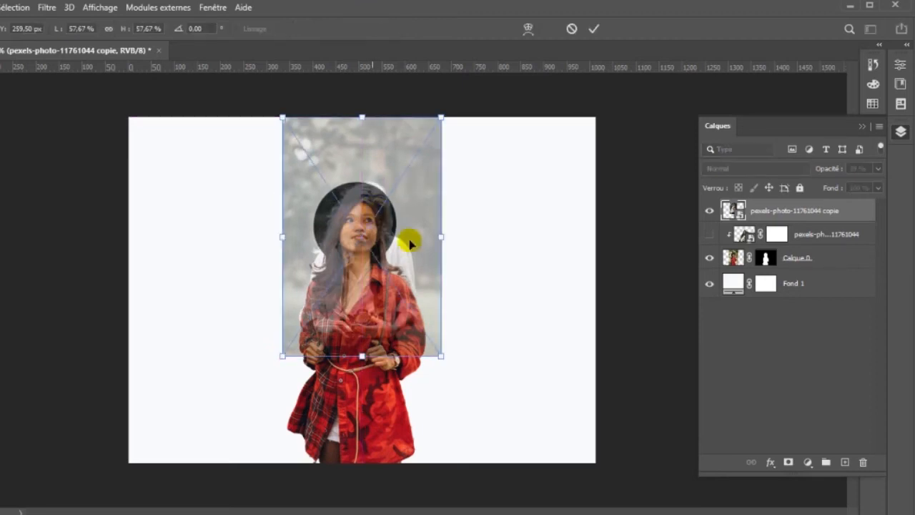
left_click_drag(446, 364, 408, 377)
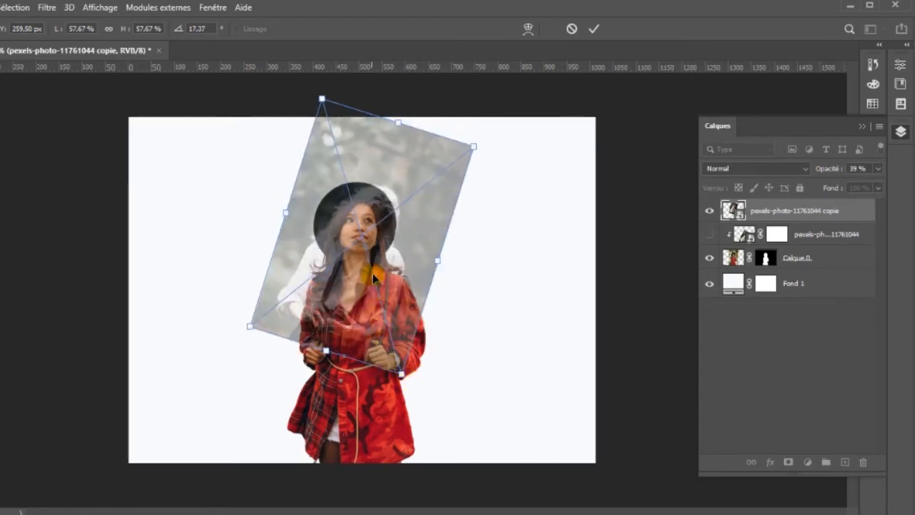
left_click_drag(375, 277, 384, 204)
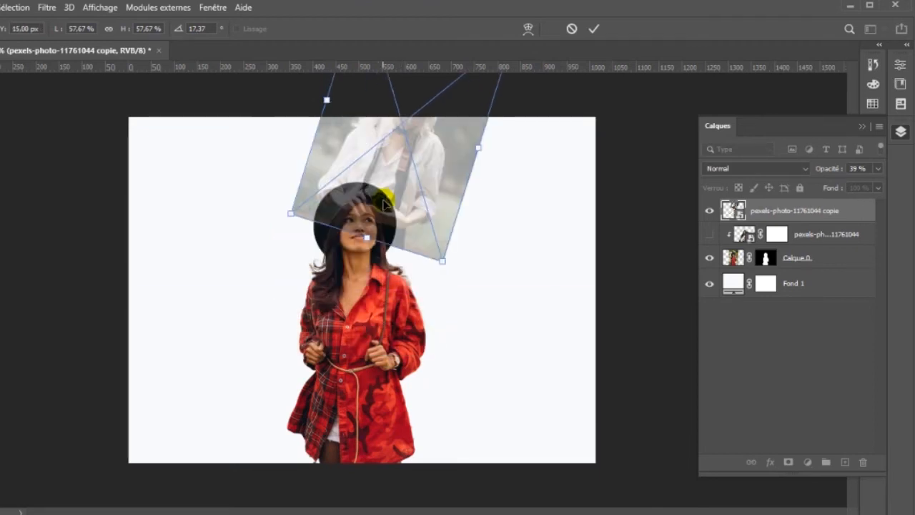
left_click(591, 29)
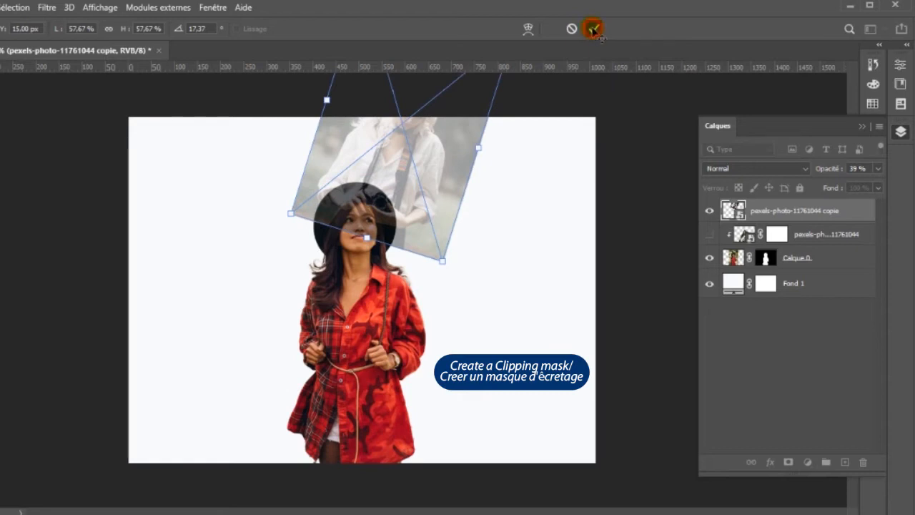
Clip the photo copy to the silhouette with a clipping mask at 100% opacity and show the clipped photo layer beneath it
right_click(846, 210)
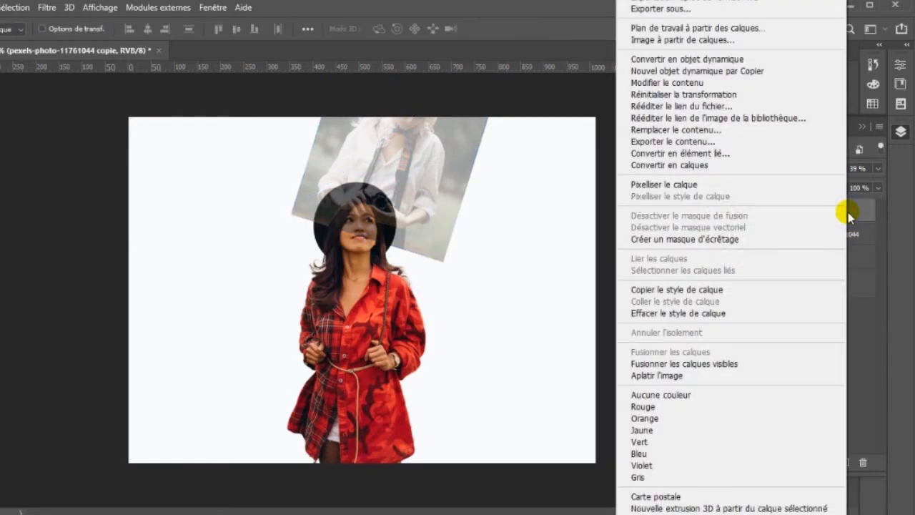
left_click(733, 240)
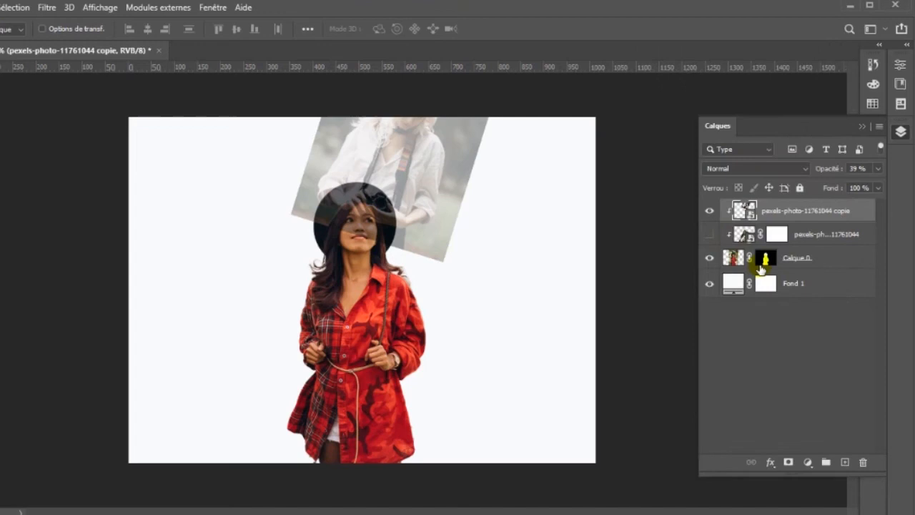
left_click(709, 235)
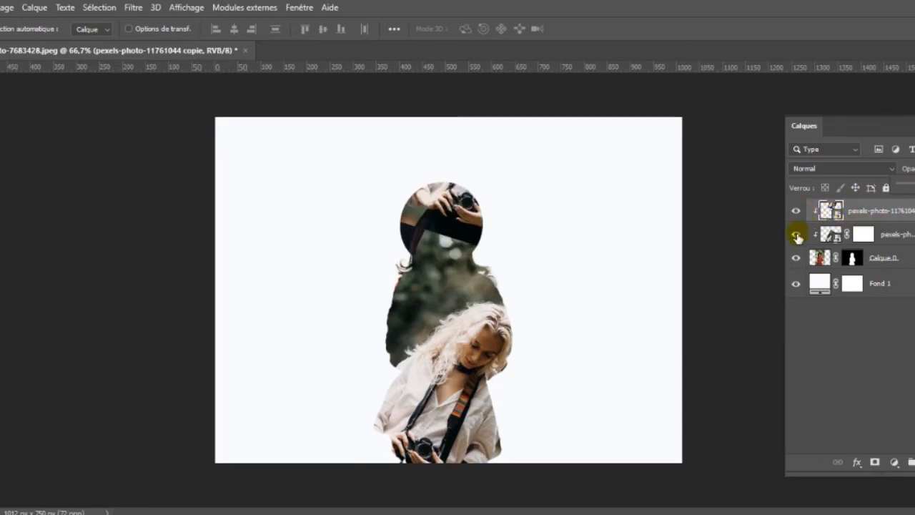
Paint black with the Brush on the lower clipped photo's mask to reveal the woman's neck and one red shoulder
left_click(798, 235)
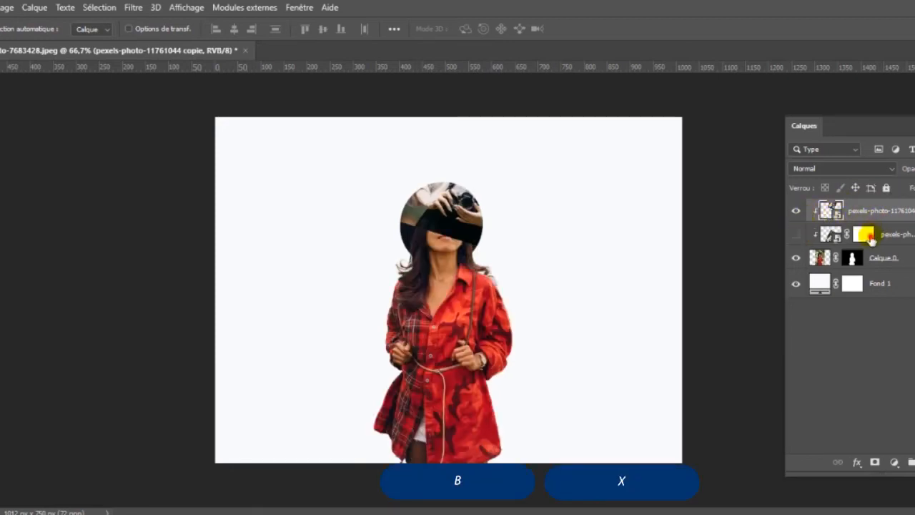
left_click(868, 236)
left_click(796, 234)
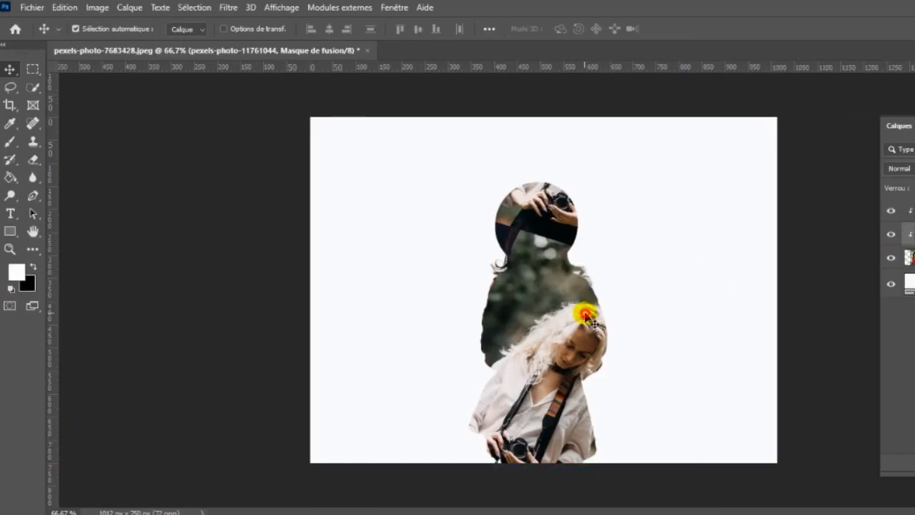
key("x")
key("b")
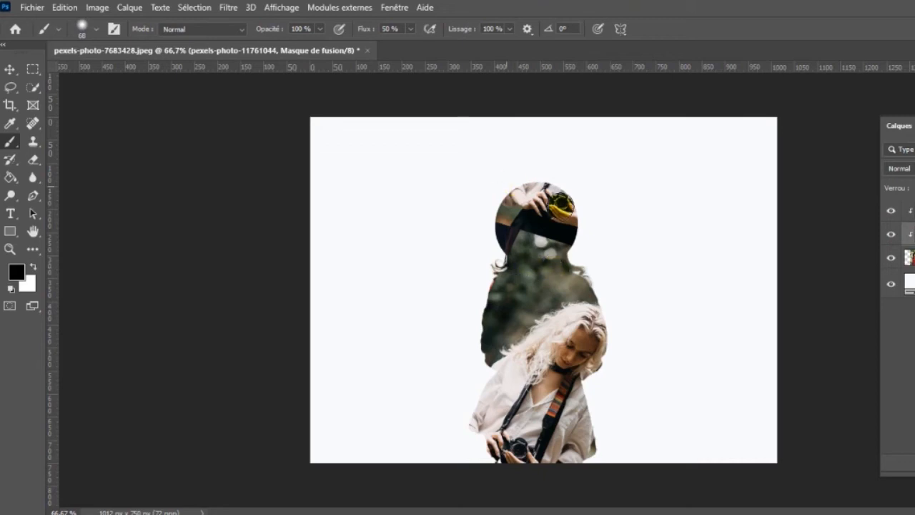
mouse_move(570, 284)
left_mouse_down()
mouse_move(550, 241)
mouse_move(540, 257)
mouse_move(515, 258)
mouse_move(523, 228)
mouse_move(551, 251)
left_mouse_up()
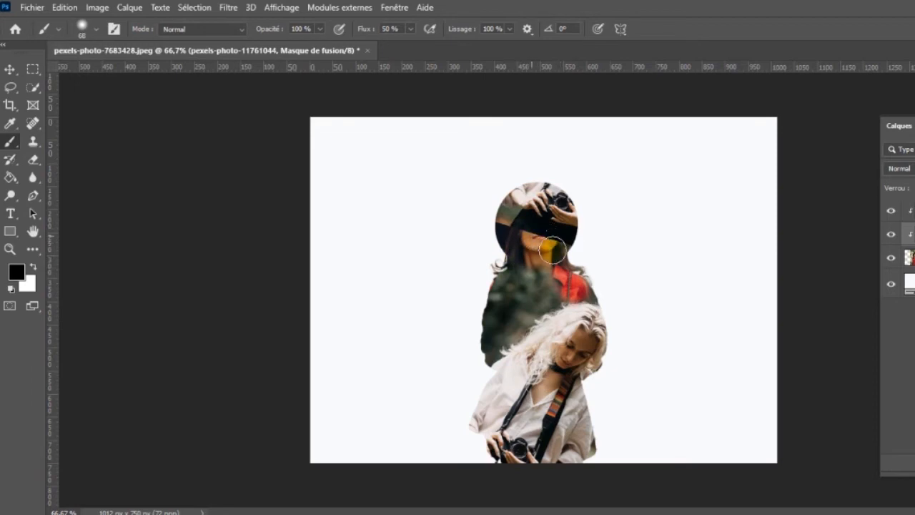
Hide the photo copy and paint black on the lower photo's mask to reveal the woman's face, hair and plaid shirt
left_click(889, 215)
mouse_move(543, 232)
left_mouse_down()
mouse_move(539, 278)
mouse_move(511, 297)
mouse_move(494, 334)
mouse_move(500, 274)
mouse_move(492, 343)
mouse_move(506, 273)
mouse_move(500, 335)
mouse_move(552, 280)
mouse_move(529, 321)
mouse_move(555, 297)
mouse_move(503, 345)
mouse_move(490, 328)
mouse_move(494, 353)
mouse_move(509, 263)
left_mouse_up()
mouse_move(494, 307)
left_mouse_down()
mouse_move(494, 299)
mouse_move(581, 272)
mouse_move(608, 296)
mouse_move(590, 271)
mouse_move(571, 292)
mouse_move(602, 304)
mouse_move(565, 294)
mouse_move(569, 309)
mouse_move(515, 317)
mouse_move(500, 262)
mouse_move(534, 268)
left_mouse_up()
mouse_move(402, 255)
left_mouse_down()
mouse_move(405, 221)
mouse_move(421, 234)
mouse_move(378, 188)
mouse_move(418, 209)
mouse_move(366, 204)
mouse_move(405, 246)
mouse_move(391, 163)
mouse_move(428, 210)
mouse_move(402, 251)
mouse_move(418, 223)
mouse_move(416, 256)
mouse_move(375, 288)
mouse_move(357, 286)
mouse_move(394, 205)
mouse_move(381, 256)
mouse_move(430, 283)
mouse_move(385, 272)
mouse_move(369, 193)
mouse_move(360, 278)
mouse_move(330, 276)
mouse_move(363, 254)
mouse_move(393, 193)
mouse_move(421, 269)
left_mouse_up()
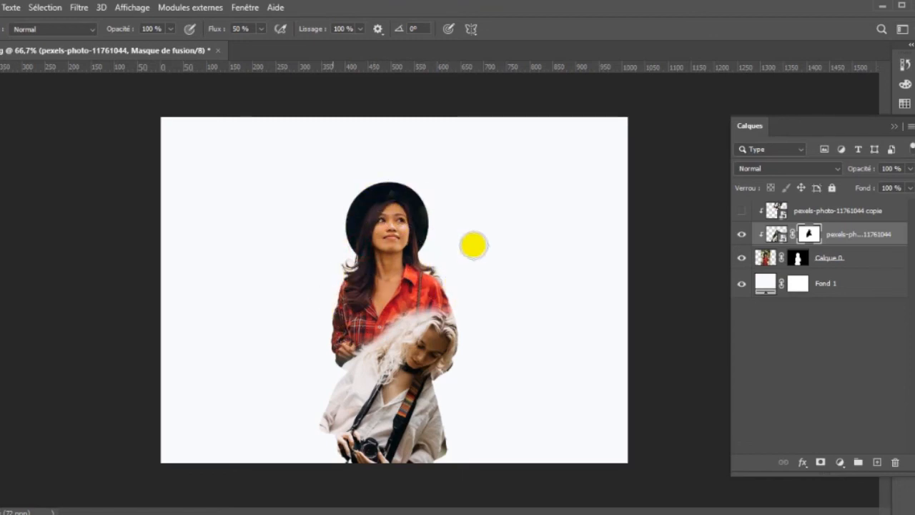
Show the photo copy layer again and add a layer mask to it
left_click(740, 215)
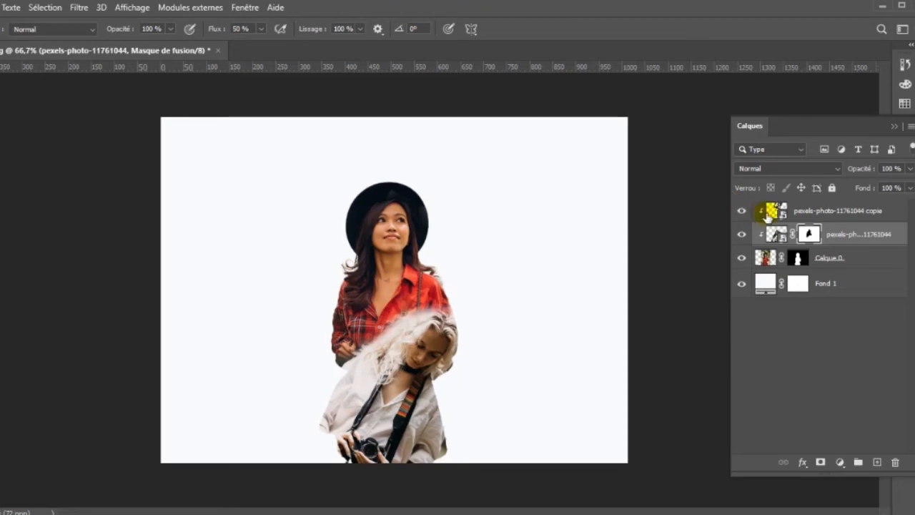
left_click(835, 211)
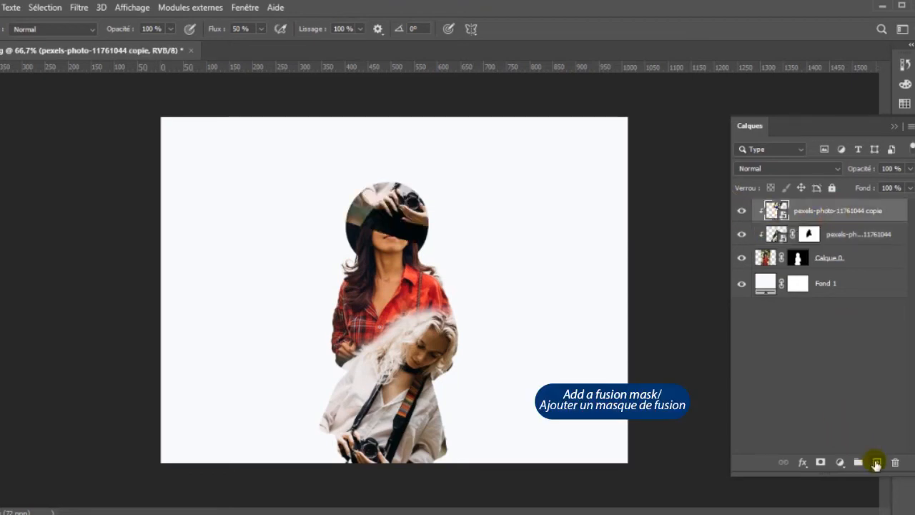
left_click(821, 464)
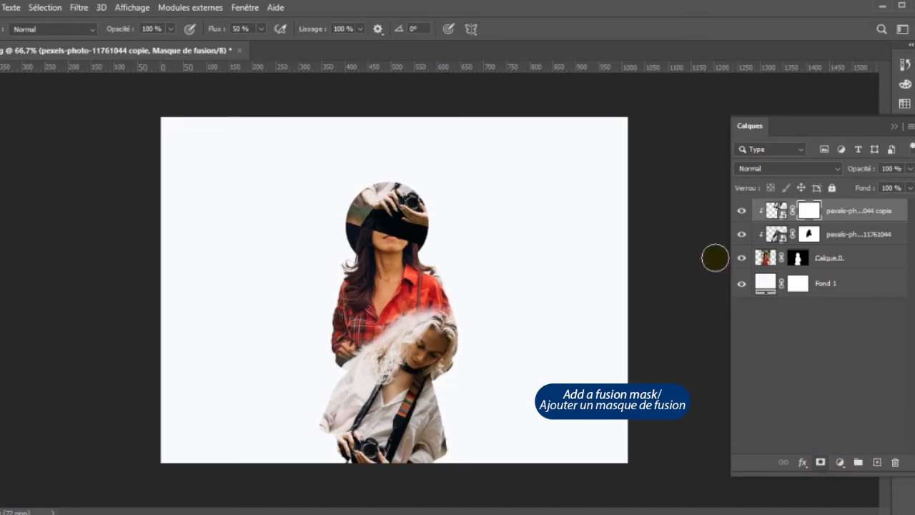
Paint black on the photo copy's mask to reveal the woman's face, hair and hat brim, keeping the camera faintly blended into the hat
key("b")
key("x")
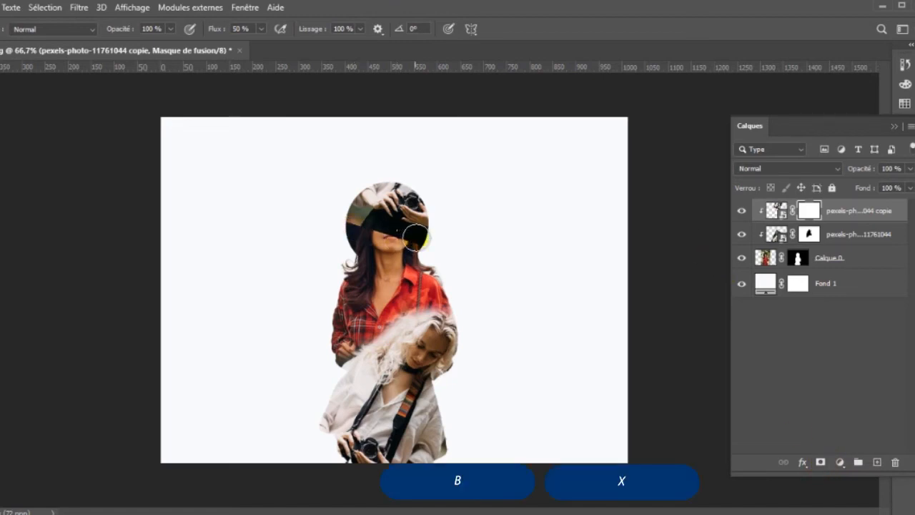
mouse_move(416, 236)
left_mouse_down()
mouse_move(359, 215)
mouse_move(372, 189)
mouse_move(348, 208)
mouse_move(360, 193)
mouse_move(347, 214)
mouse_move(357, 239)
mouse_move(392, 230)
mouse_move(426, 251)
mouse_move(416, 228)
mouse_move(437, 244)
mouse_move(342, 222)
mouse_move(386, 233)
mouse_move(383, 191)
mouse_move(381, 201)
mouse_move(390, 188)
mouse_move(398, 190)
mouse_move(393, 201)
mouse_move(392, 187)
mouse_move(383, 189)
mouse_move(390, 221)
left_mouse_up()
key("x")
key("x")
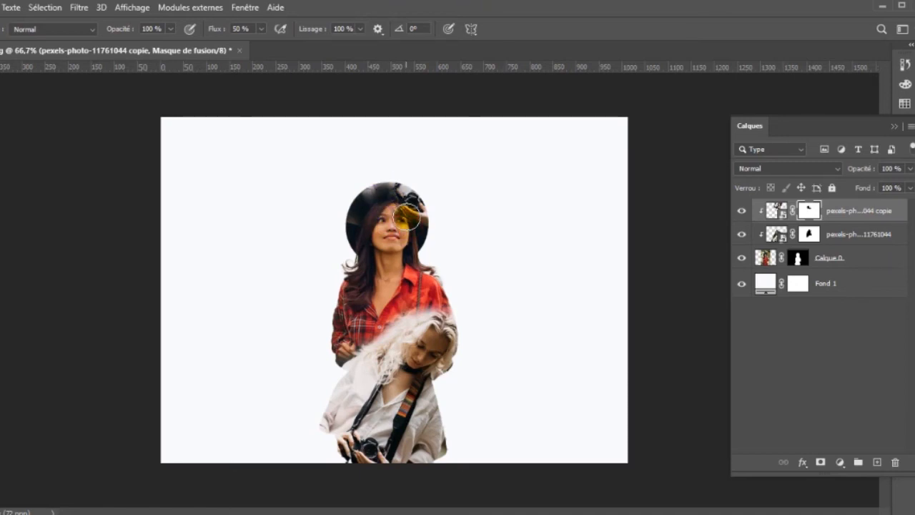
mouse_move(415, 222)
left_mouse_down()
mouse_move(427, 233)
mouse_move(408, 280)
left_mouse_up()
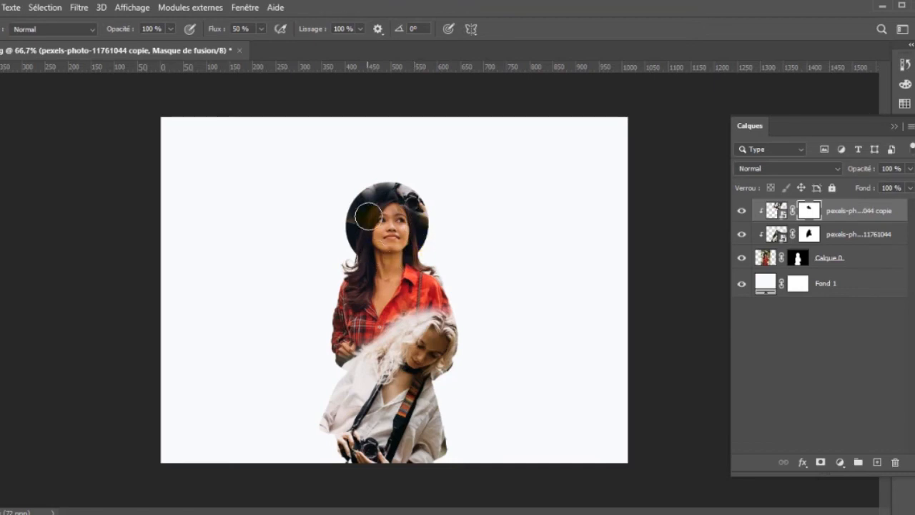
mouse_move(372, 205)
left_mouse_down()
mouse_move(361, 224)
mouse_move(342, 227)
mouse_move(345, 237)
mouse_move(408, 246)
mouse_move(423, 225)
mouse_move(405, 225)
mouse_move(395, 211)
mouse_move(394, 223)
mouse_move(384, 207)
mouse_move(377, 274)
mouse_move(384, 221)
mouse_move(407, 236)
mouse_move(411, 268)
mouse_move(436, 275)
mouse_move(416, 273)
mouse_move(385, 332)
mouse_move(385, 315)
mouse_move(368, 324)
mouse_move(382, 223)
mouse_move(366, 239)
mouse_move(349, 324)
mouse_move(355, 246)
mouse_move(367, 303)
mouse_move(417, 291)
left_mouse_up()
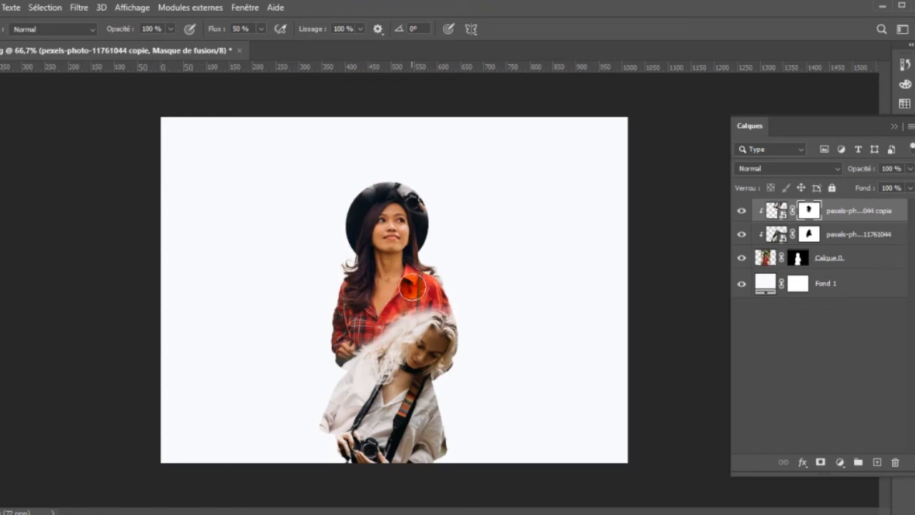
mouse_move(365, 317)
left_mouse_down()
mouse_move(401, 312)
mouse_move(375, 311)
mouse_move(381, 228)
left_mouse_up()
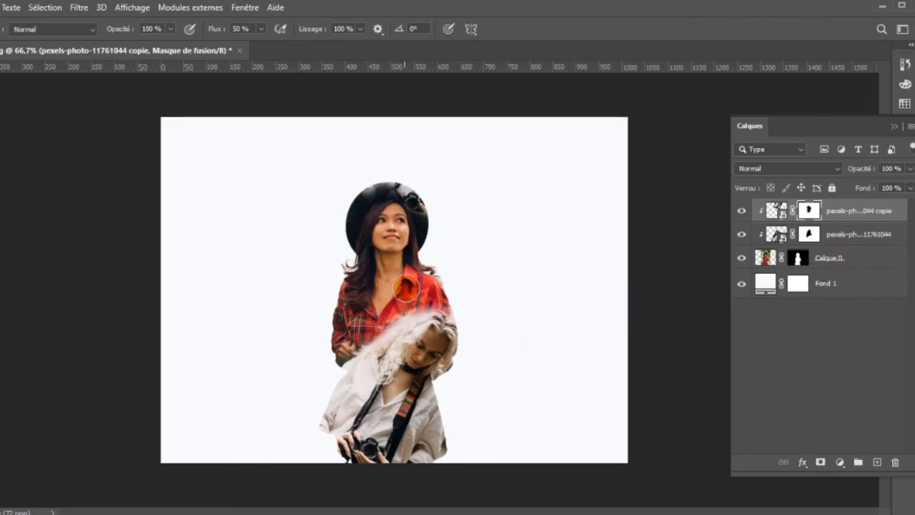
Desaturate the Calque 0 portrait image
left_click(766, 259)
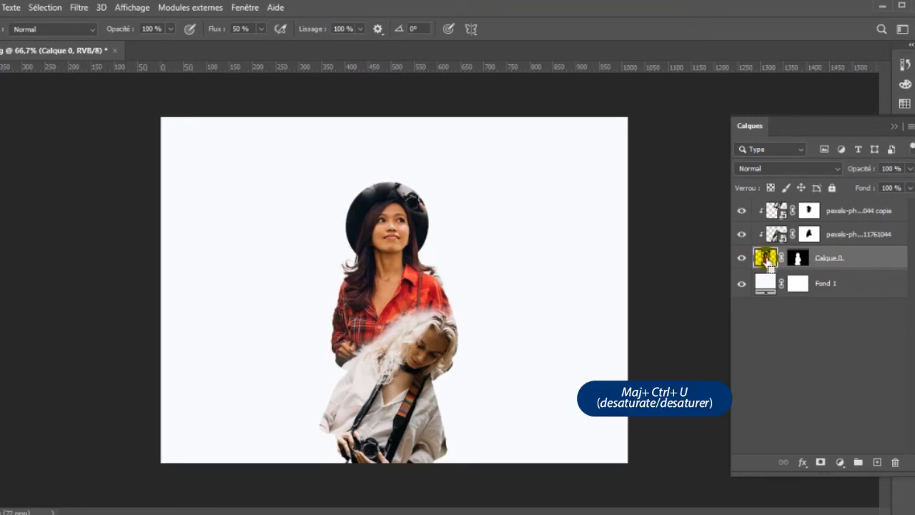
key("shift+ctrl+u")
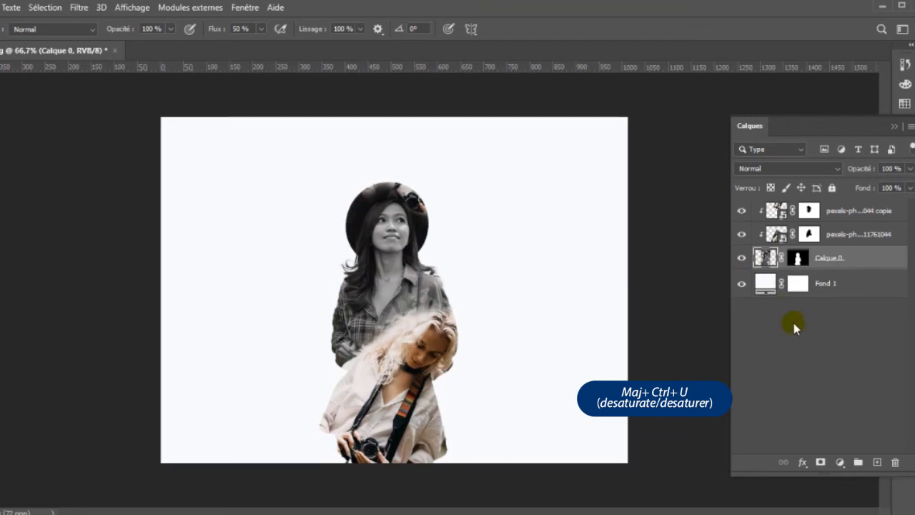
Add a Color Balance adjustment layer above the photo copy with the midtones' Cyan–Red value at +89
left_click(846, 213)
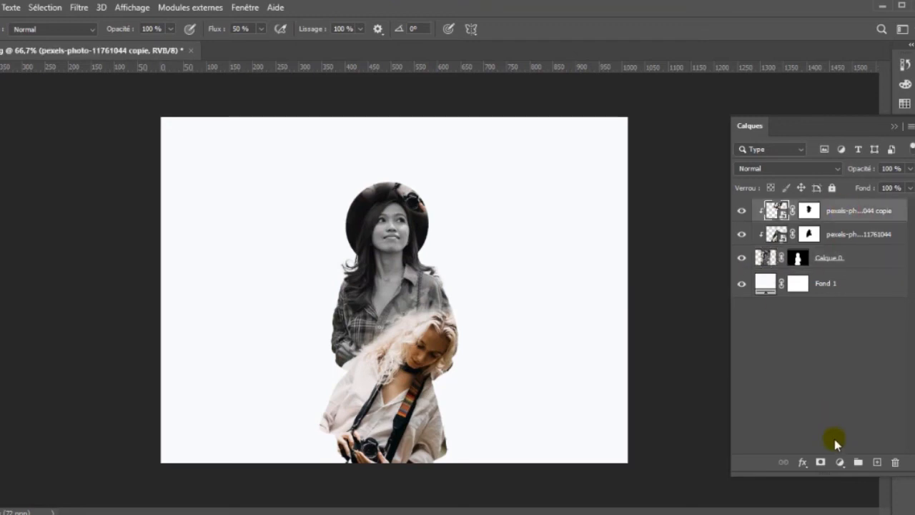
left_click(841, 464)
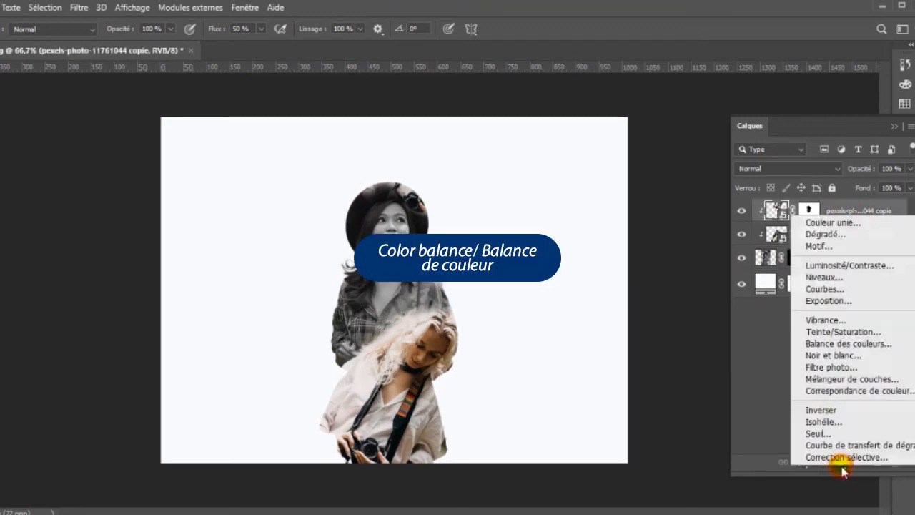
left_click(832, 345)
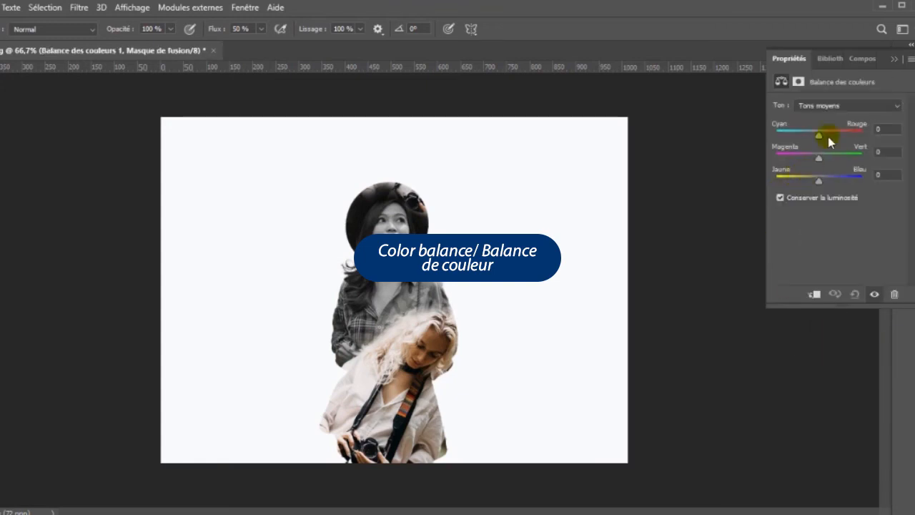
left_click_drag(820, 134, 855, 136)
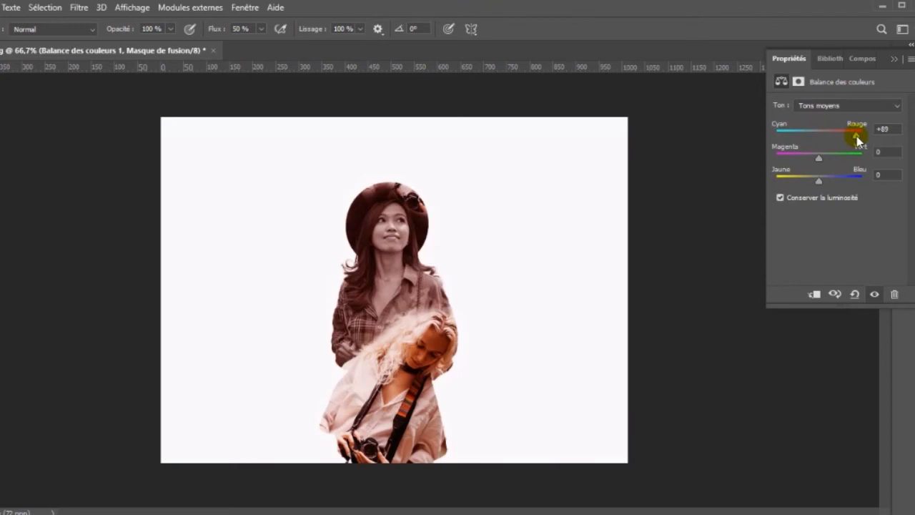
left_click(913, 127)
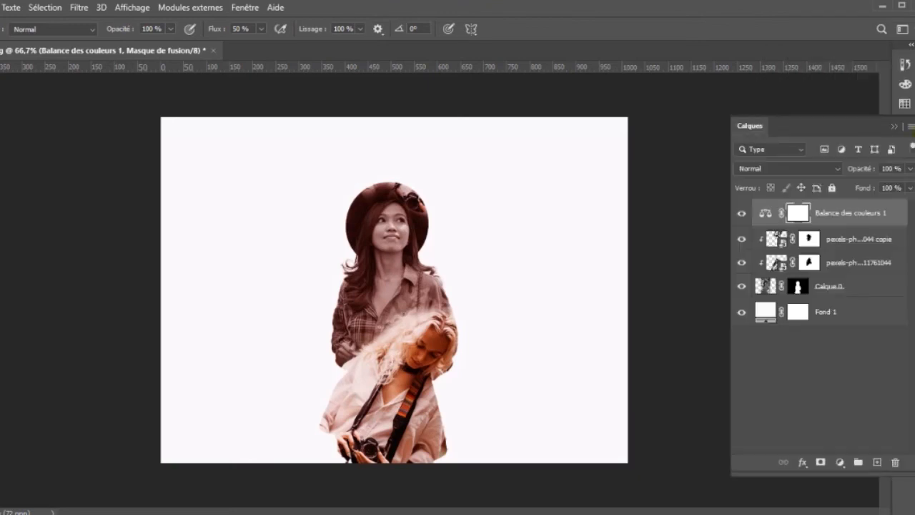
Add a Color Lookup adjustment layer on top using the TensionGreen.3DL 3D LUT
left_click(839, 462)
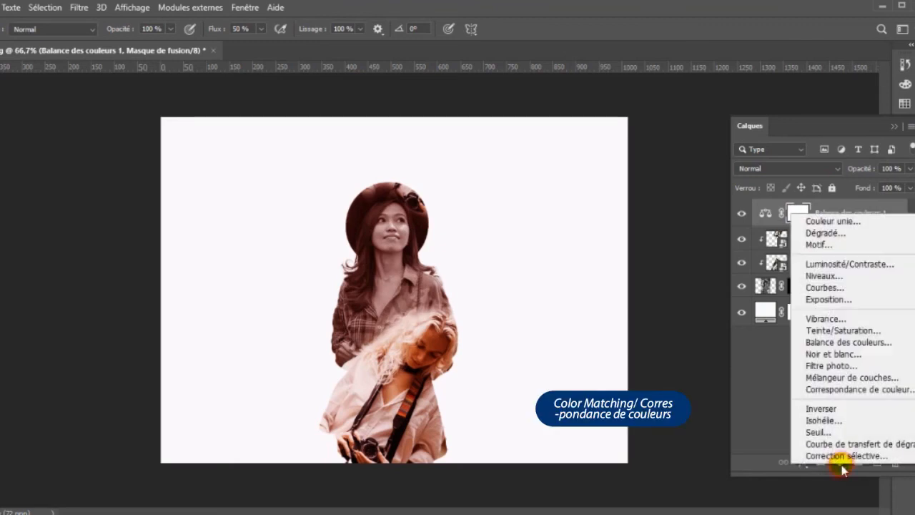
left_click(840, 389)
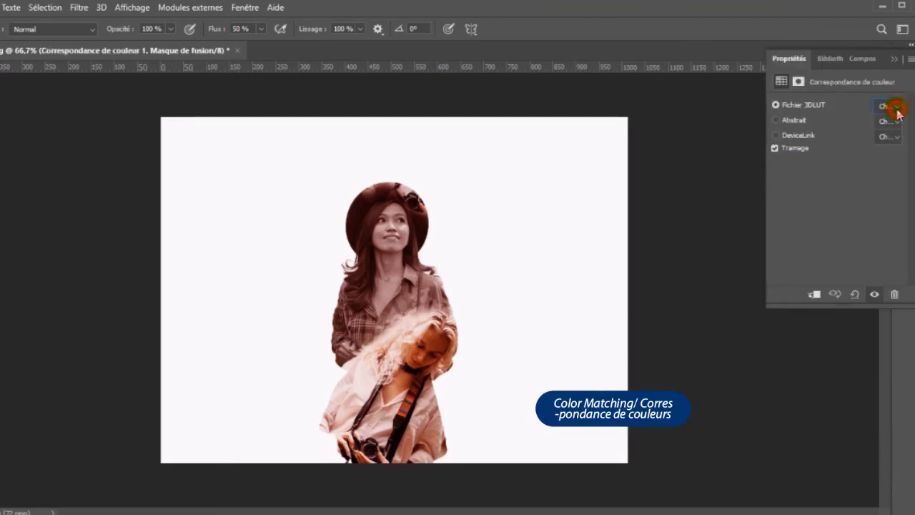
left_click(895, 107)
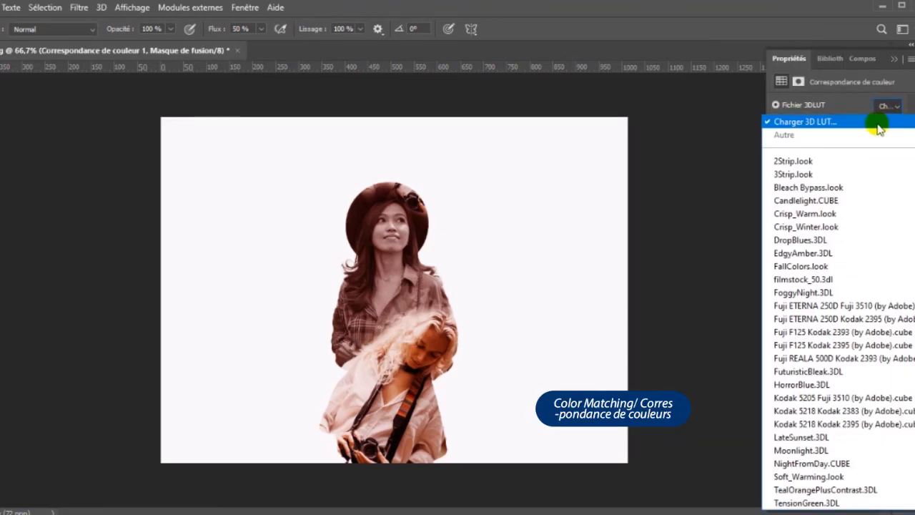
left_click(785, 502)
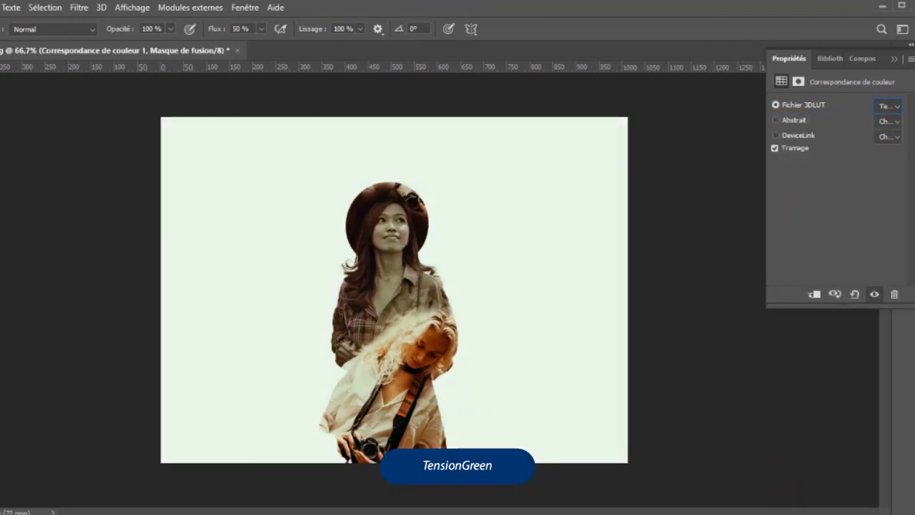
left_click(914, 126)
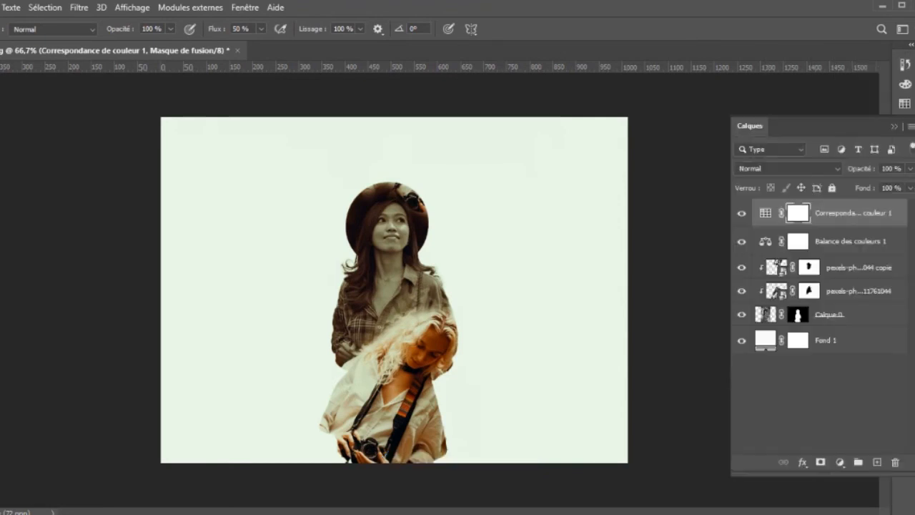
Duplicate the Calque 0 portrait layer together with its mask
left_click(850, 318)
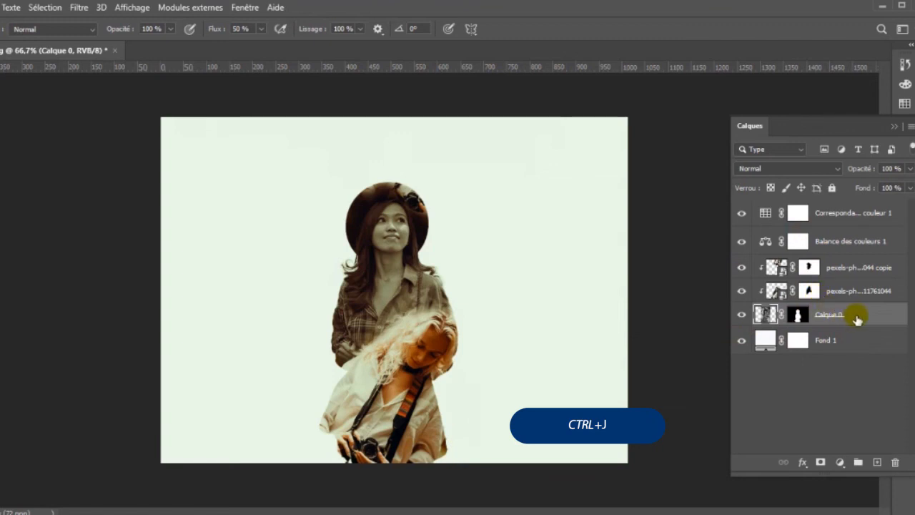
key("ctrl+j")
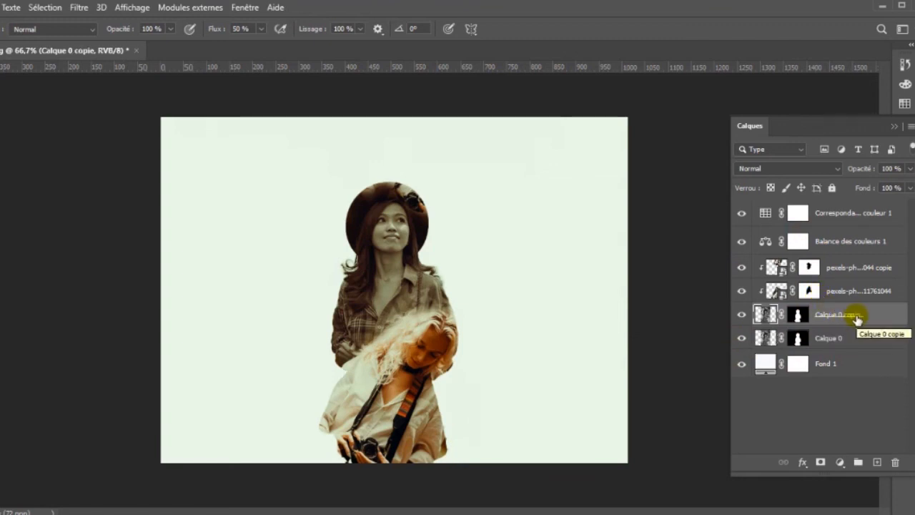
Set the lower Calque 0 portrait layer's blend mode to Produit and enlarge it to 112.55% around its centre
left_click(846, 344)
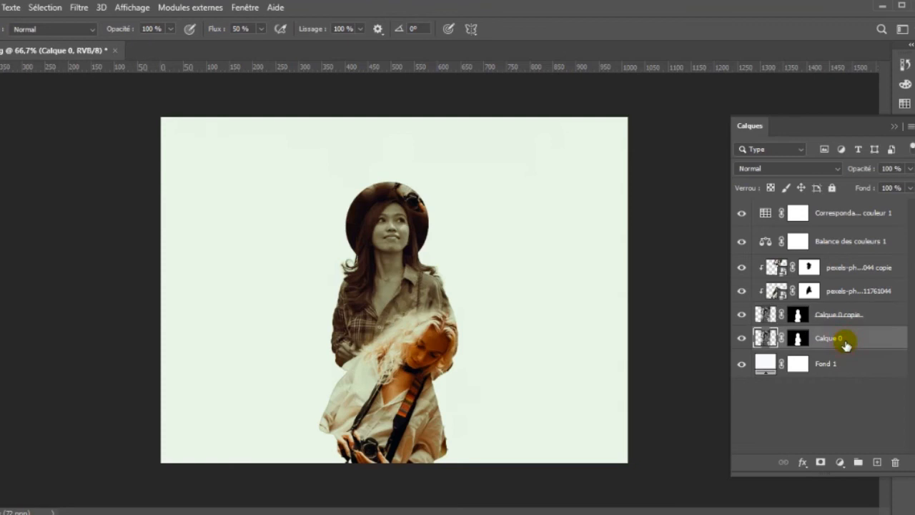
key("shift+alt+m")
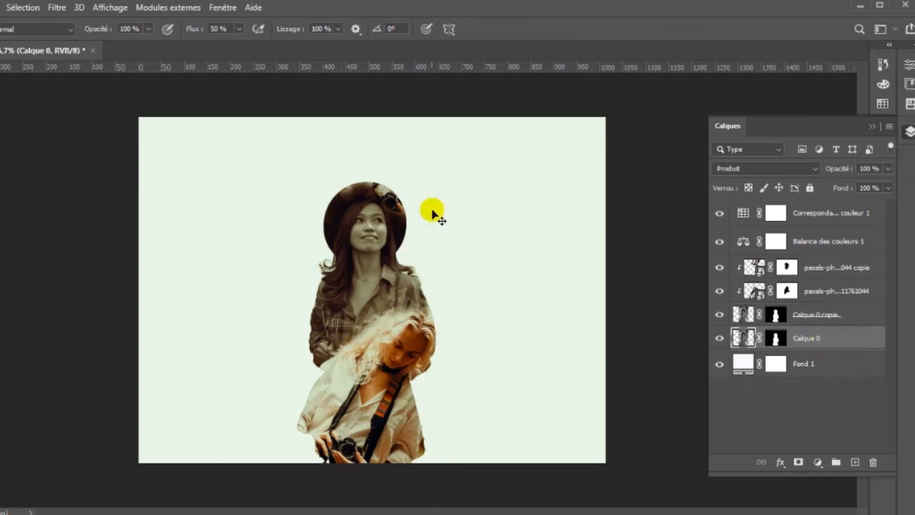
key("ctrl+t")
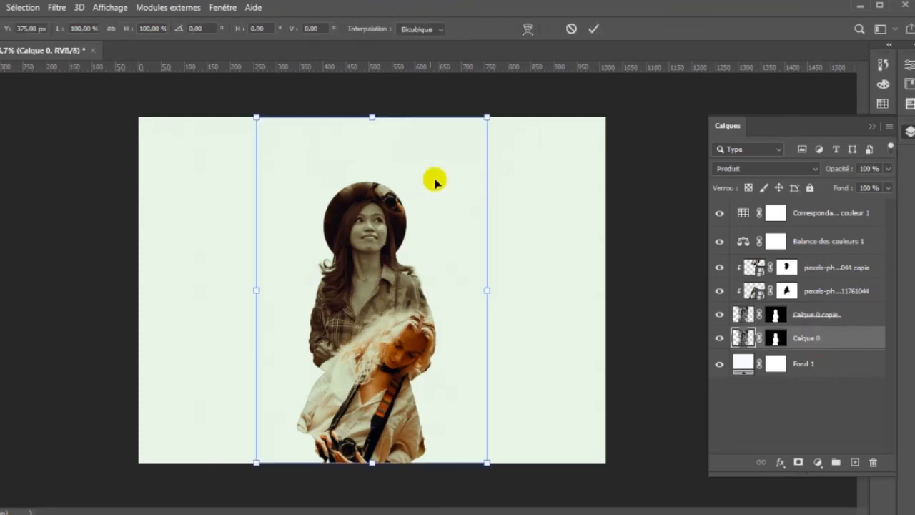
left_click_drag(487, 114, 510, 97)
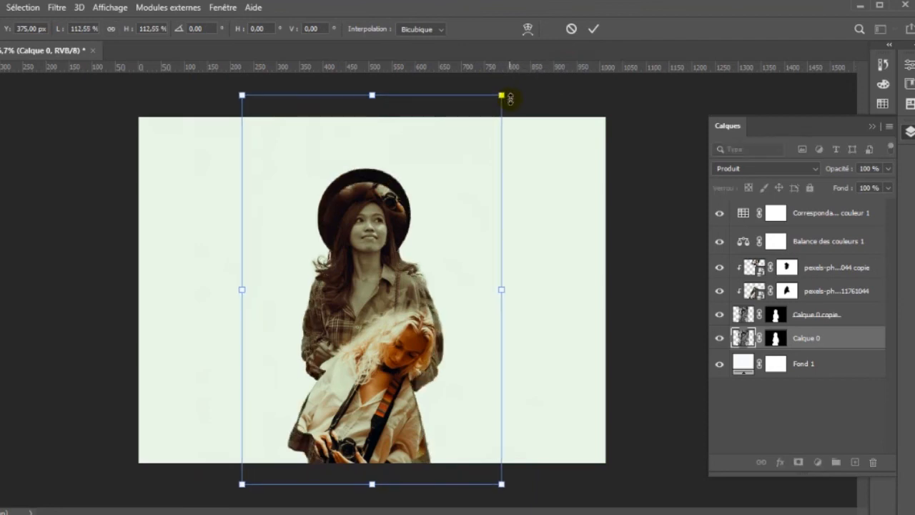
key("Return")
Target the Calque 0 layer mask with the Brush tool and set the layer's blend mode to Fondu
key("b")
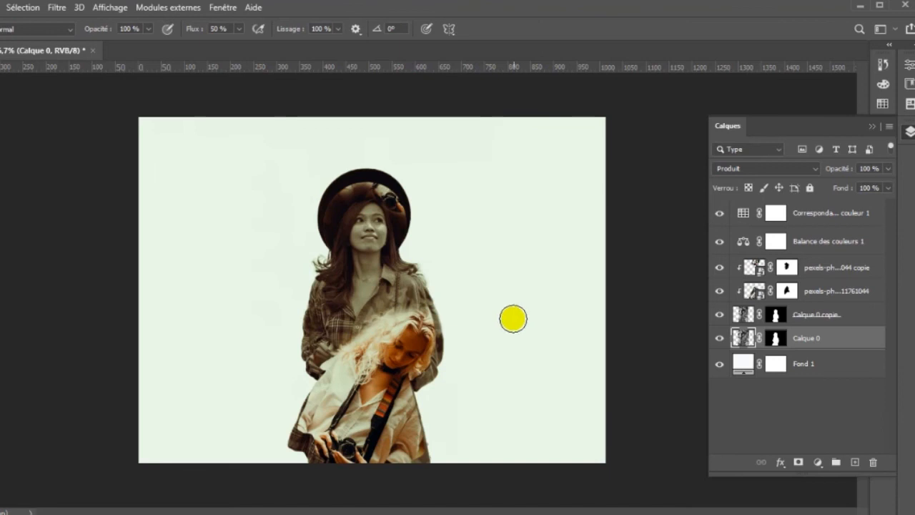
left_click(787, 342)
left_click_drag(208, 279, 180, 276)
left_click_drag(356, 332, 437, 361)
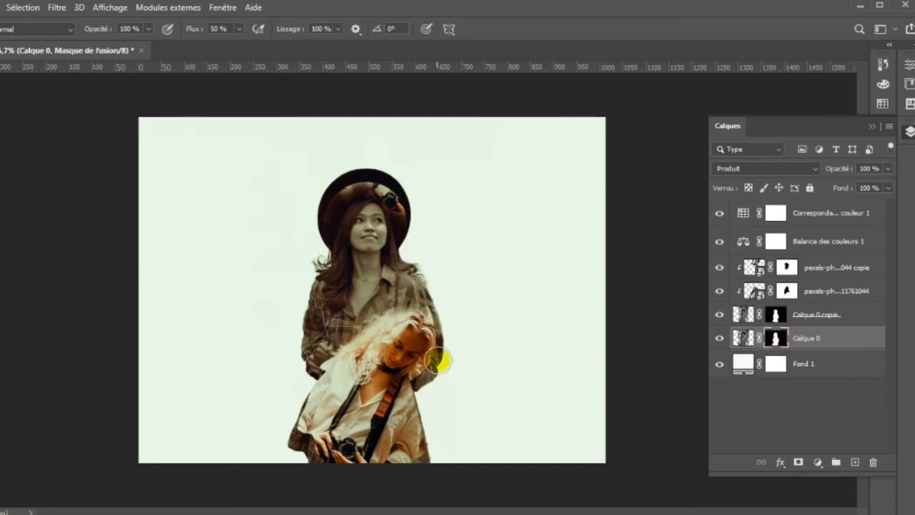
left_click(811, 170)
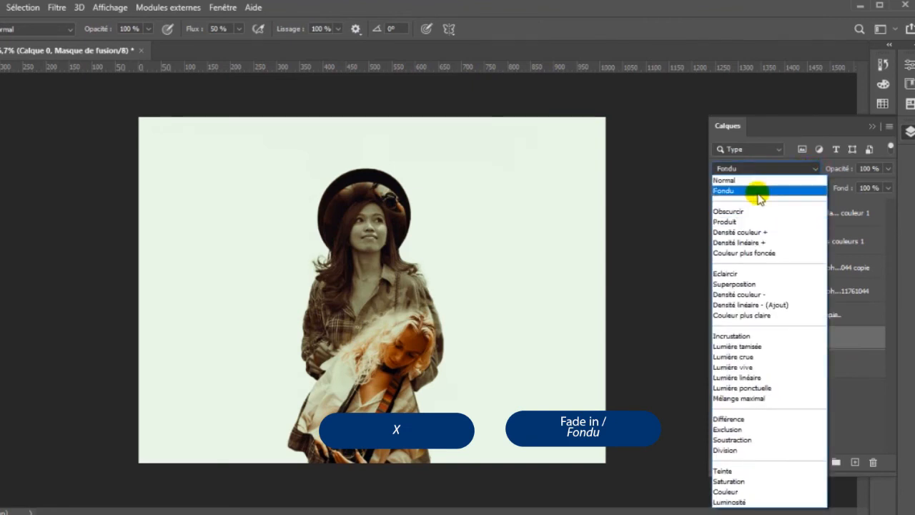
left_click(758, 192)
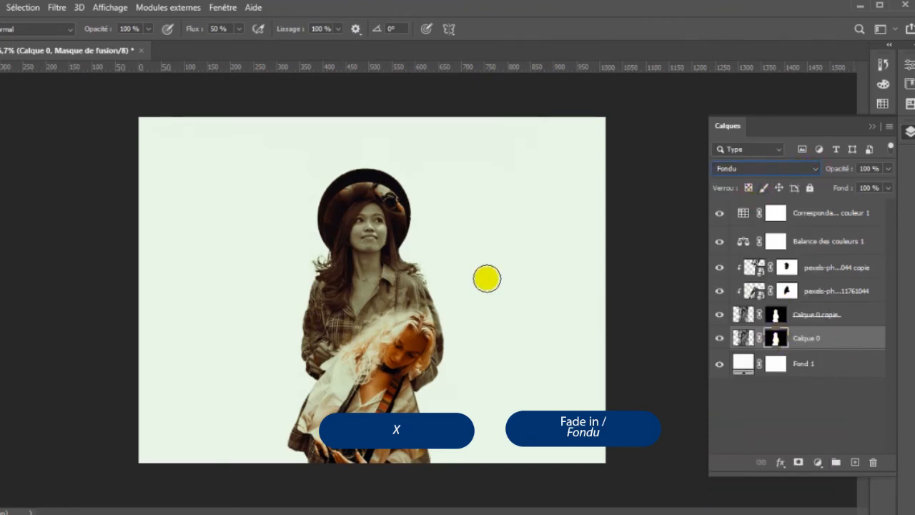
Paint on the Calque 0 mask around the hat, arms and lower body to dissolve the enlarged silhouette's edges into scattered particles
mouse_move(424, 290)
left_mouse_down()
mouse_move(437, 353)
mouse_move(414, 403)
mouse_move(423, 457)
mouse_move(304, 450)
mouse_move(298, 415)
mouse_move(318, 362)
mouse_move(305, 356)
mouse_move(306, 333)
mouse_move(312, 367)
mouse_move(303, 315)
mouse_move(322, 252)
mouse_move(327, 194)
mouse_move(342, 171)
mouse_move(348, 180)
mouse_move(395, 176)
left_mouse_up()
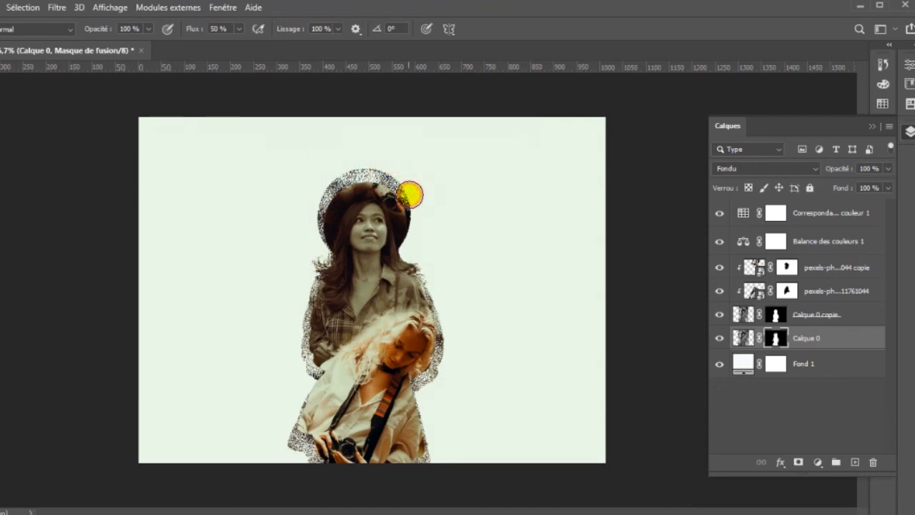
left_click(404, 226)
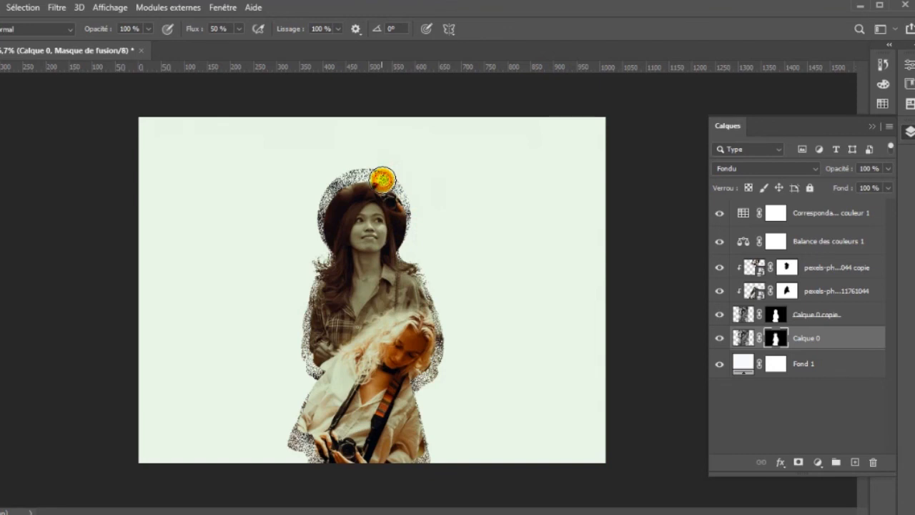
left_click(335, 188)
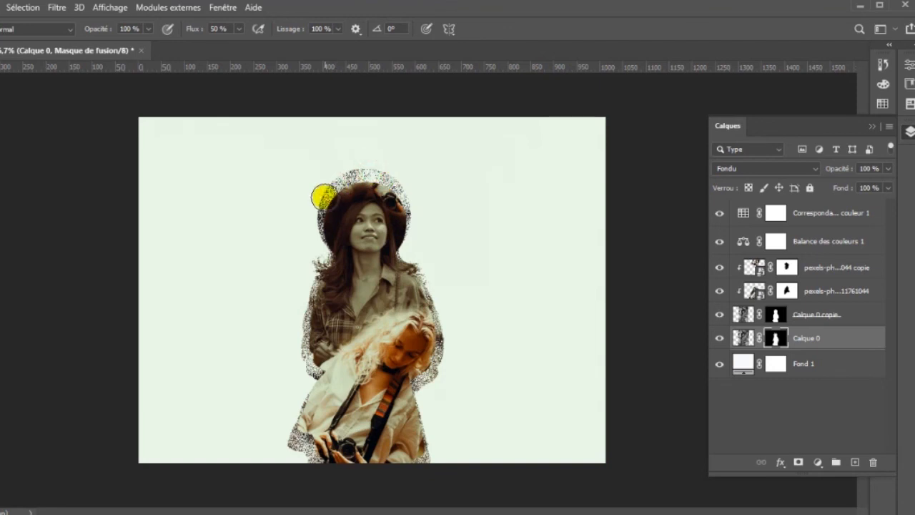
left_click(317, 216)
left_click(325, 236)
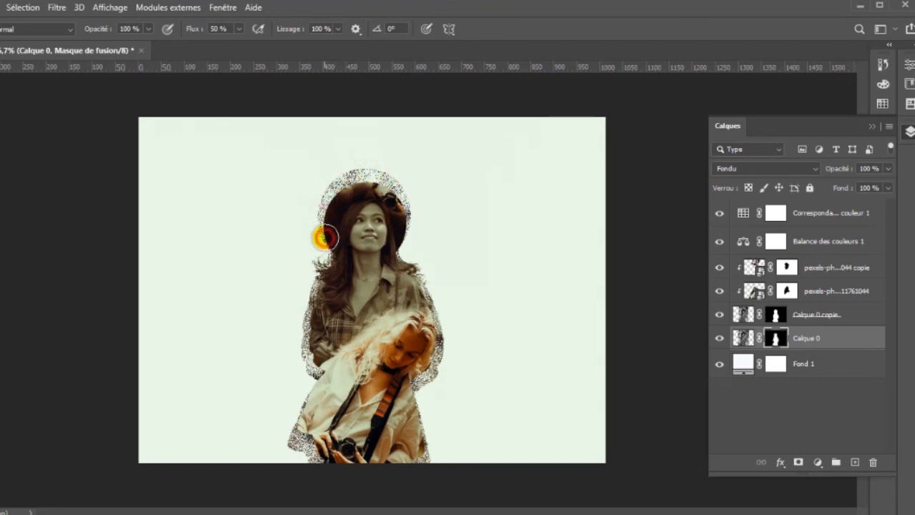
left_click(300, 426)
left_click(306, 449)
left_click(310, 435)
left_click(423, 382)
left_click(426, 328)
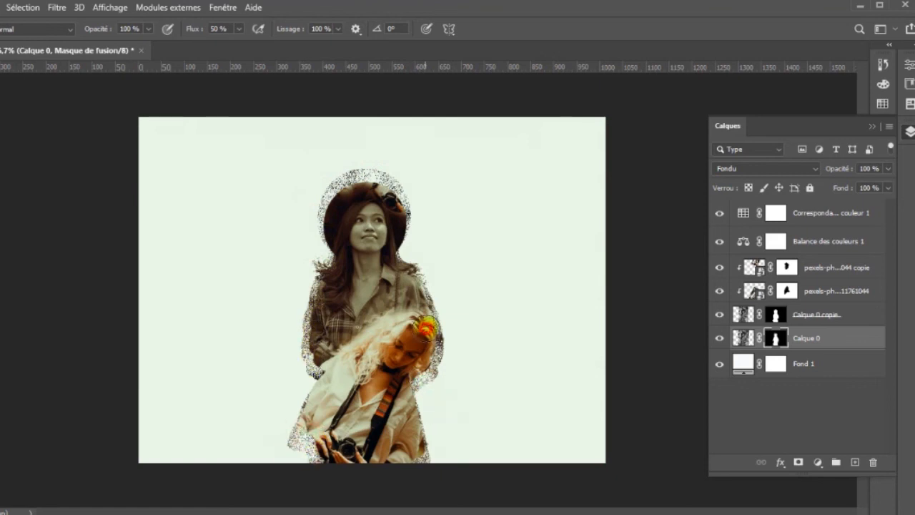